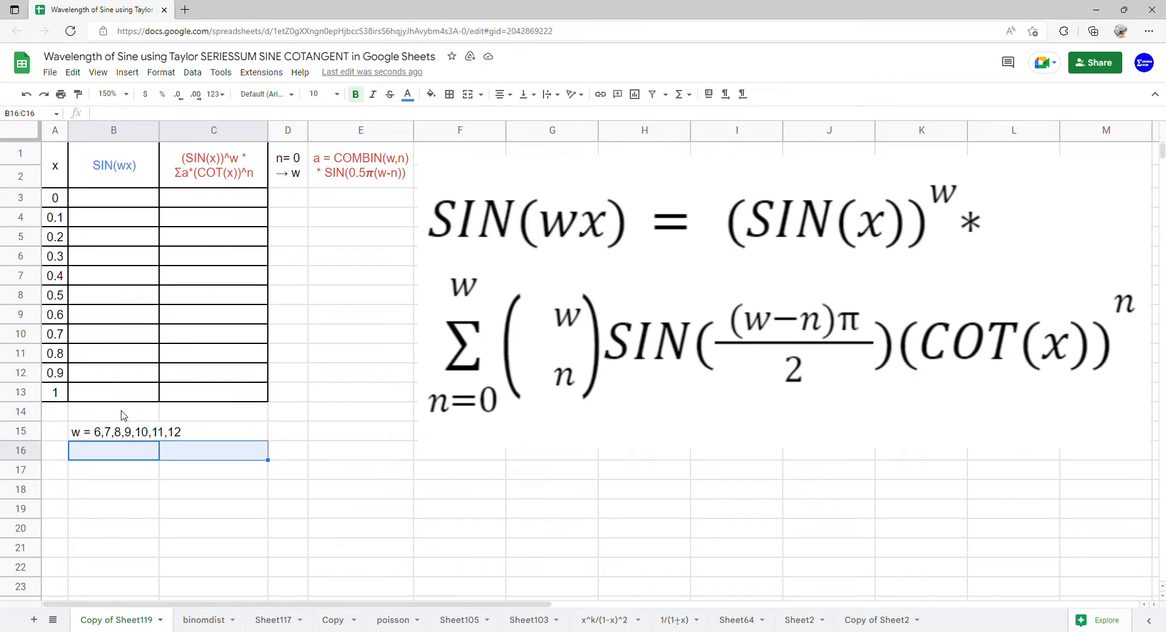
# Add dropdown data validation to cells B16:C16 using a list of items 6,7,8,9,10,11,12 copied from cell B15.
pyautogui.click(192, 73)
pyautogui.click(237, 301)
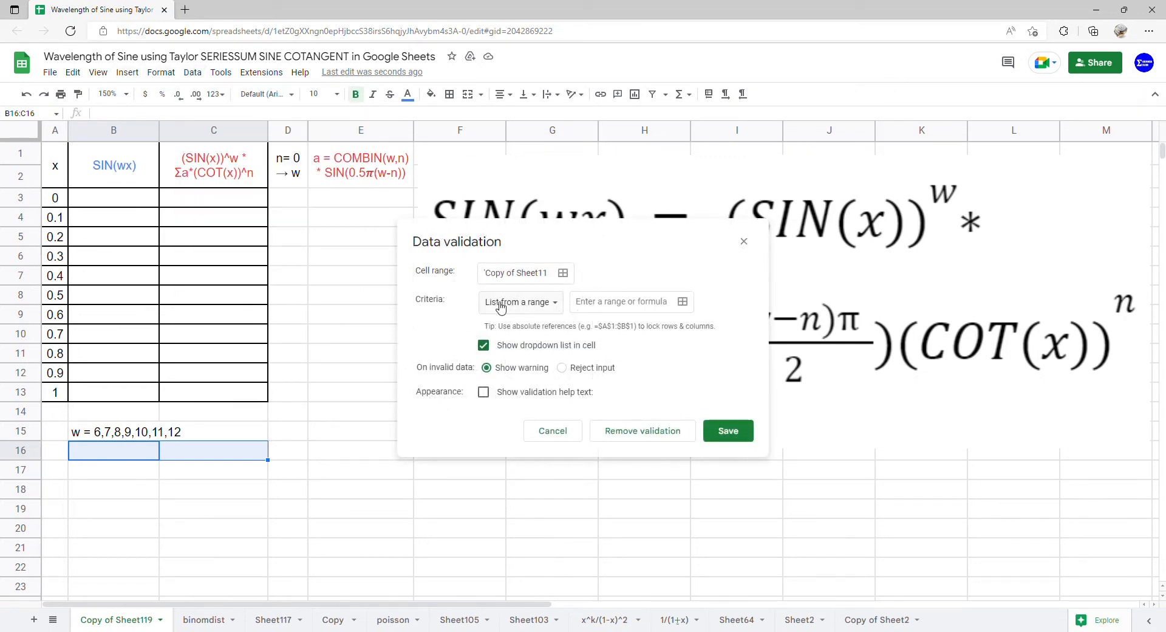
pyautogui.click(519, 301)
pyautogui.click(519, 324)
pyautogui.click(651, 311)
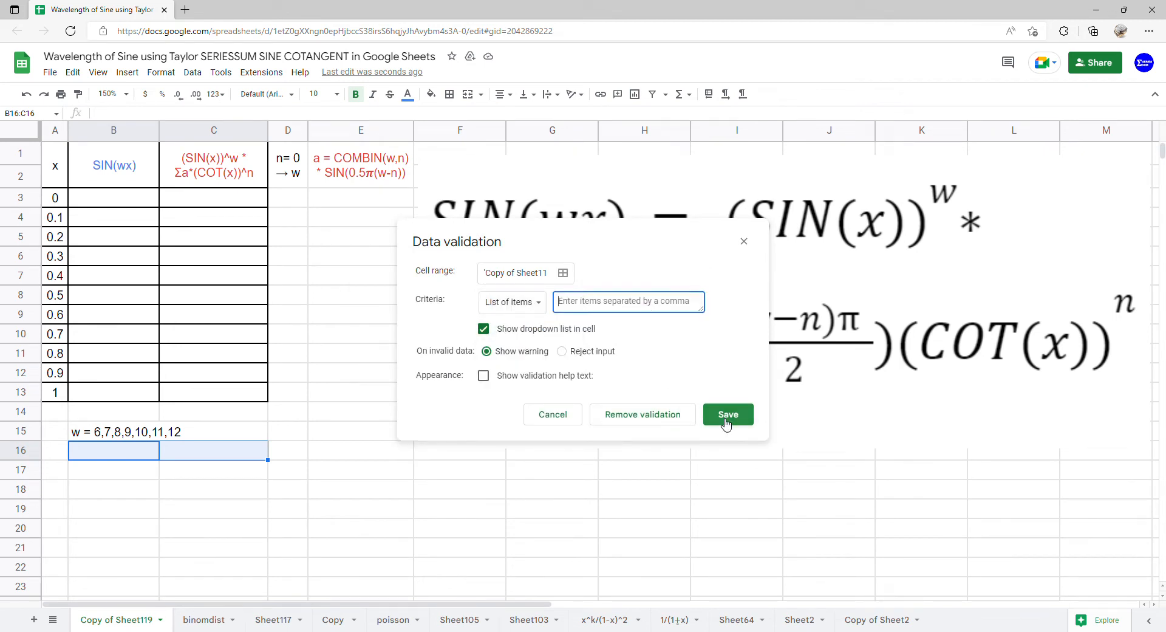
pyautogui.doubleClick(108, 433)
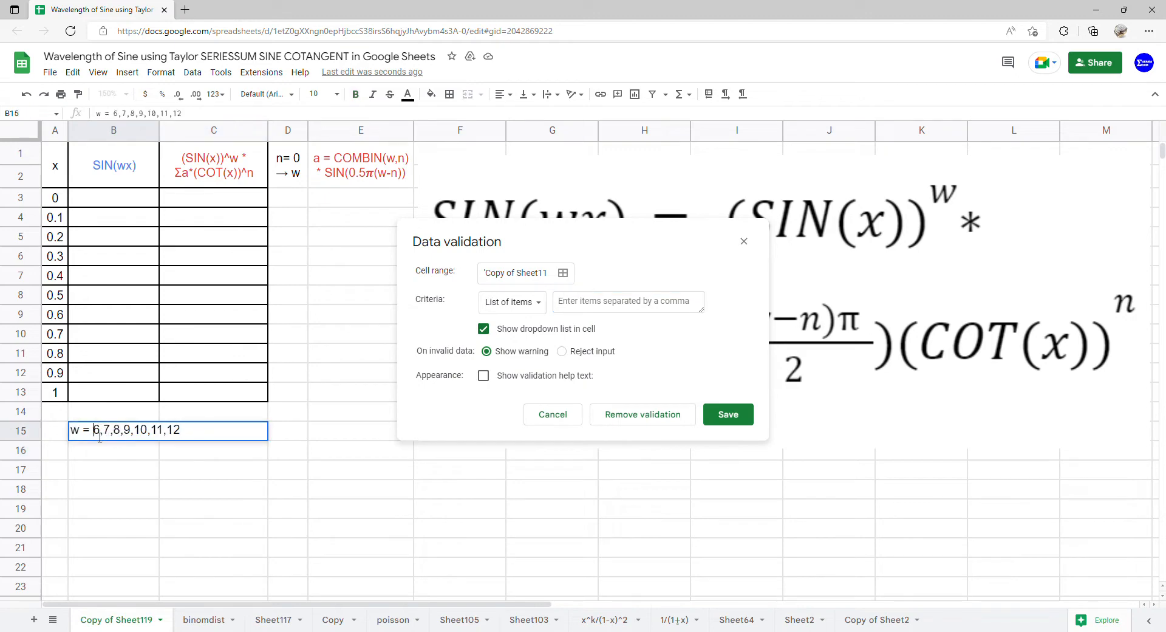
pyautogui.moveTo(100, 437); pyautogui.dragTo(289, 438)
pyautogui.hotkey('ctrl', 'c')
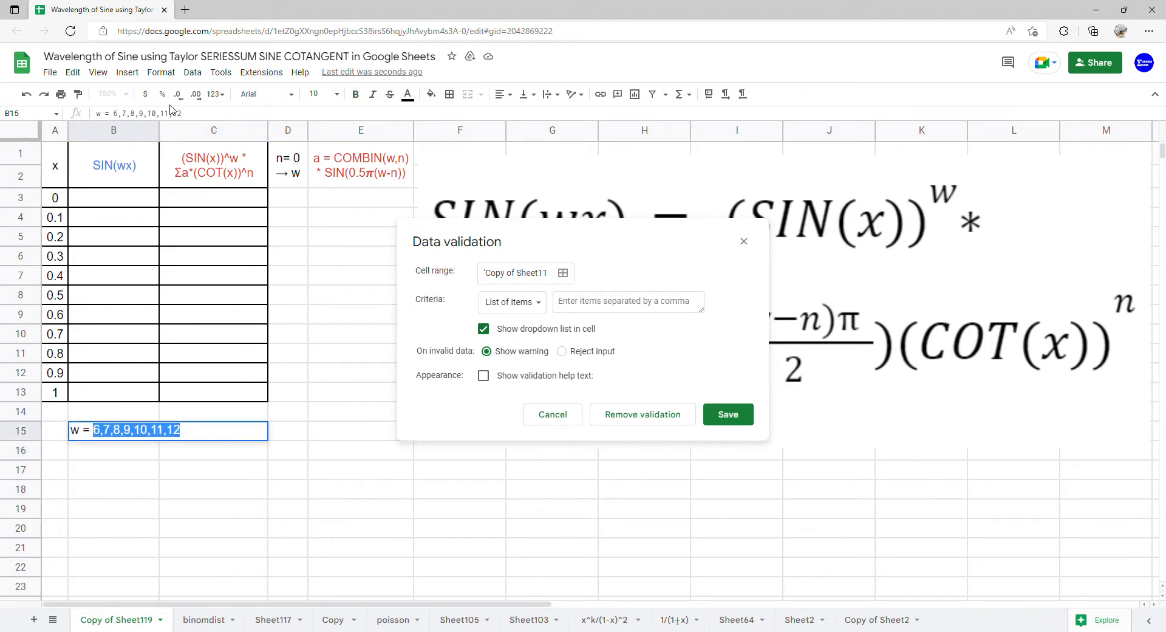
pyautogui.click(591, 307)
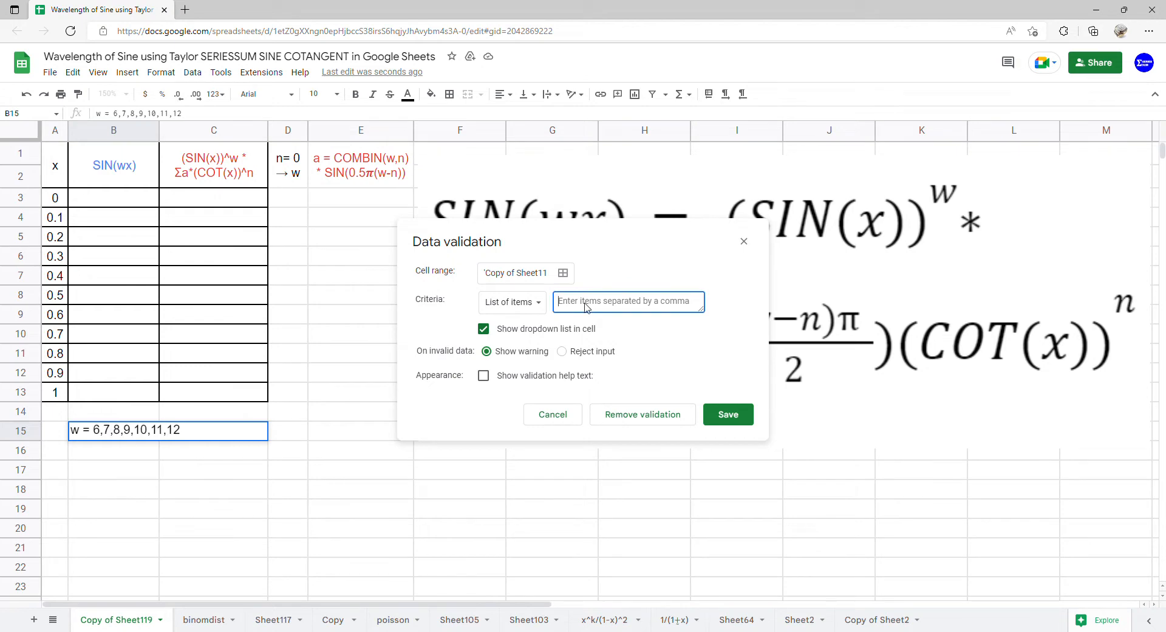
pyautogui.hotkey('ctrl', 'v')
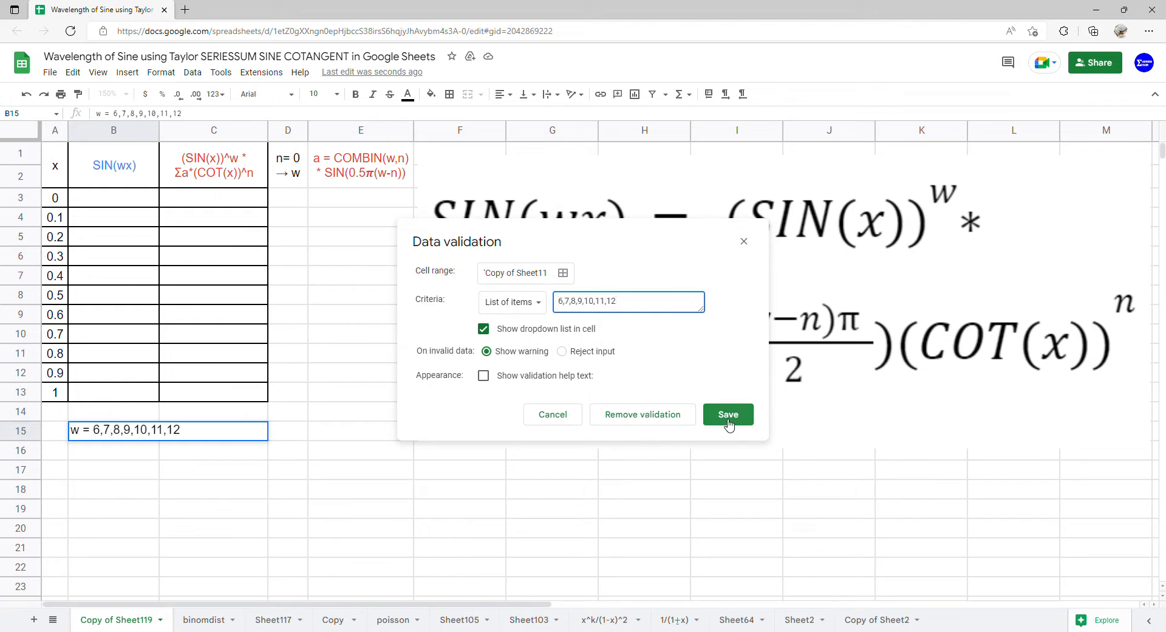
pyautogui.click(728, 419)
# Choose 6 from the dropdown lists in cells B16 and C16.
pyautogui.click(150, 450)
pyautogui.click(122, 473)
pyautogui.click(259, 451)
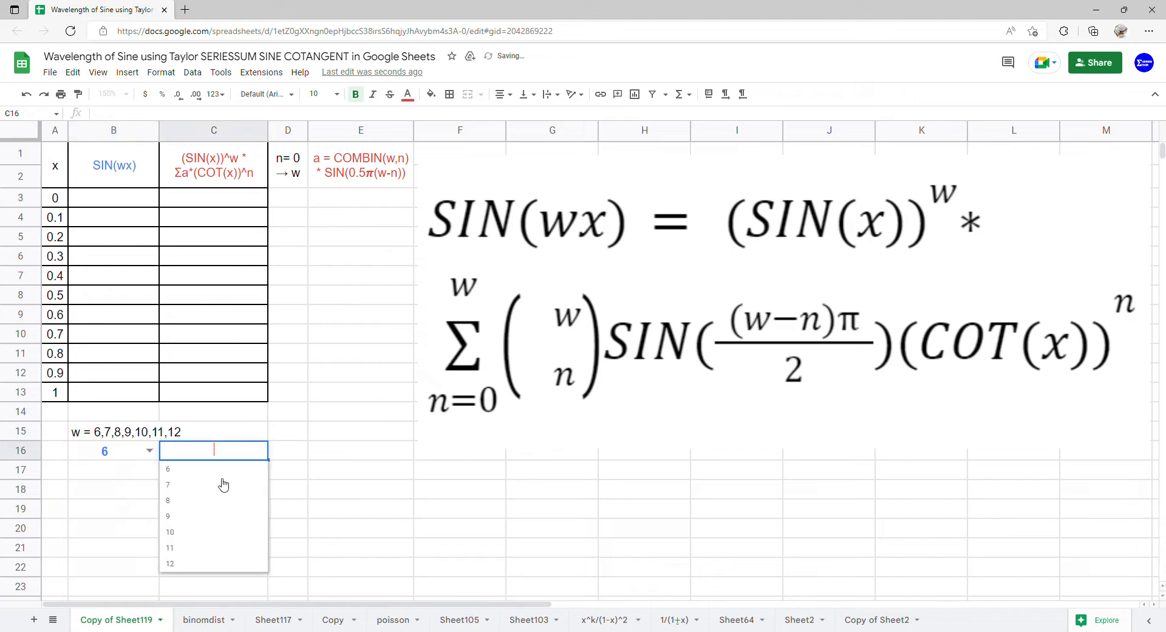
pyautogui.click(225, 477)
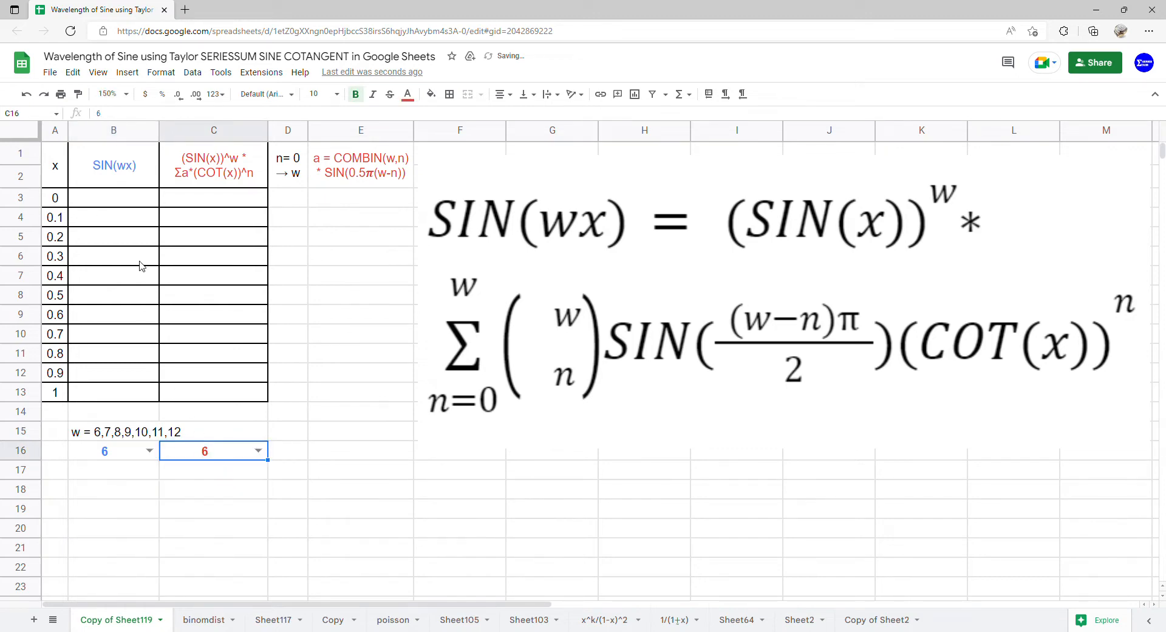
# Fill the SIN(wx) column from cell B3 with the formula =ARRAYFORMULA(SIN(B16*A3:A13)).
pyautogui.click(134, 201)
pyautogui.write('=ARR')
pyautogui.press('Tab')
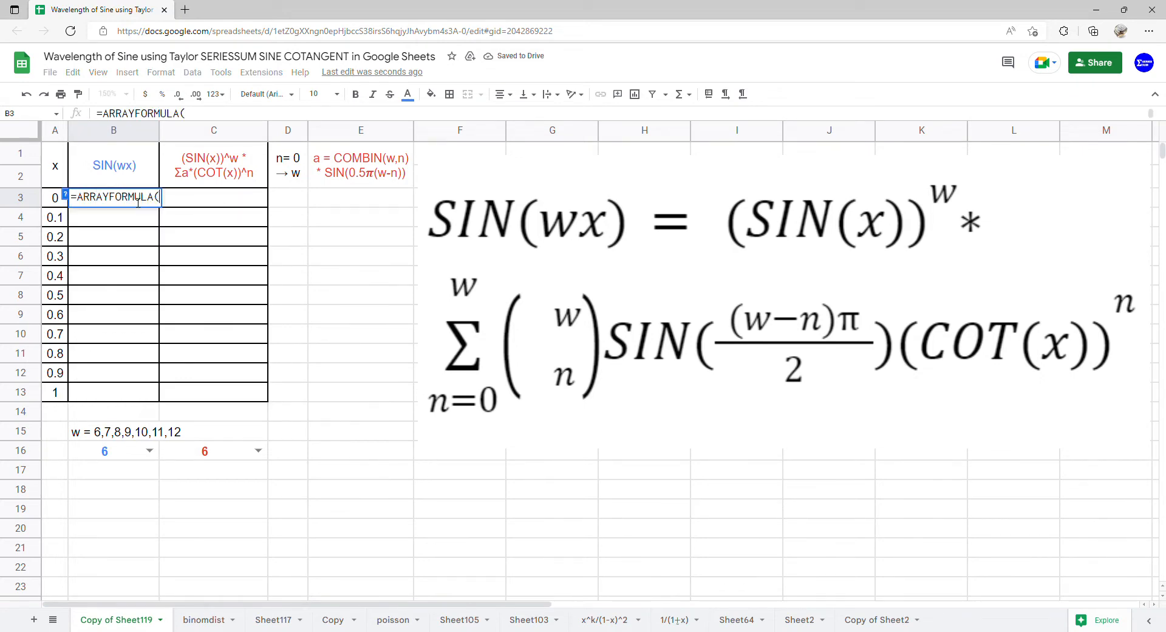
pyautogui.write('SIN(')
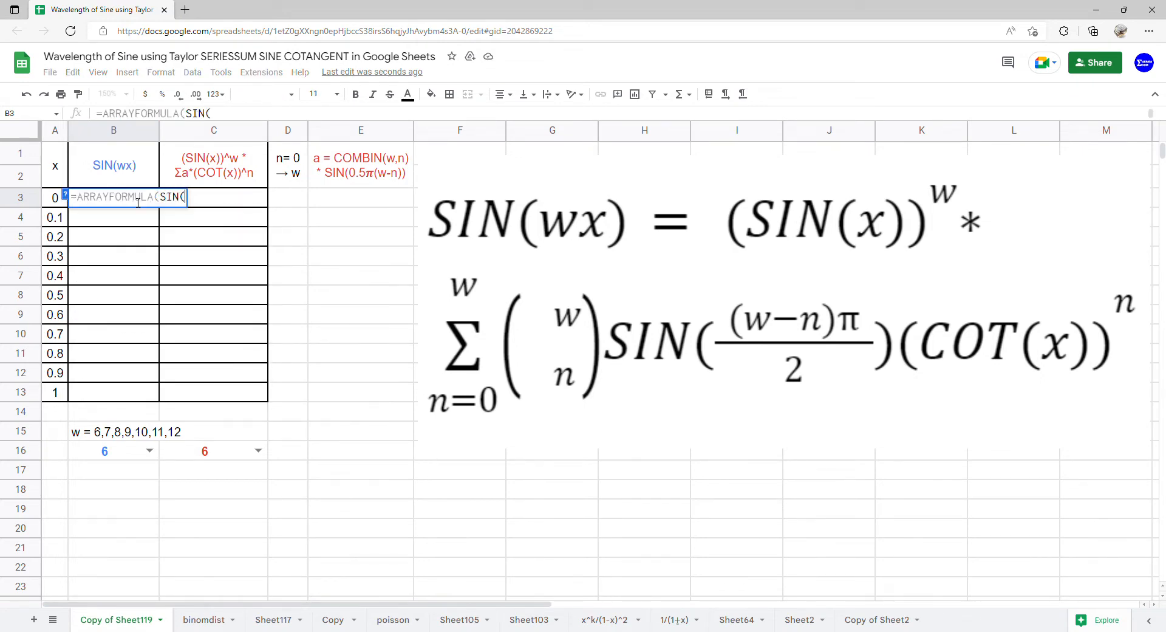
pyautogui.click(124, 460)
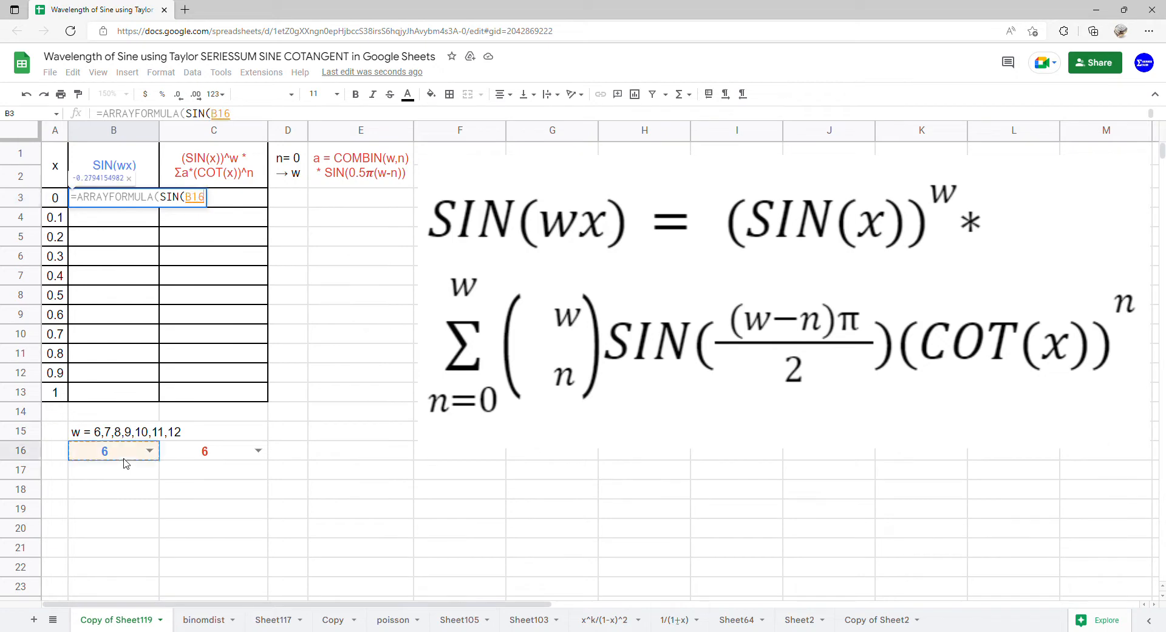
pyautogui.write('*')
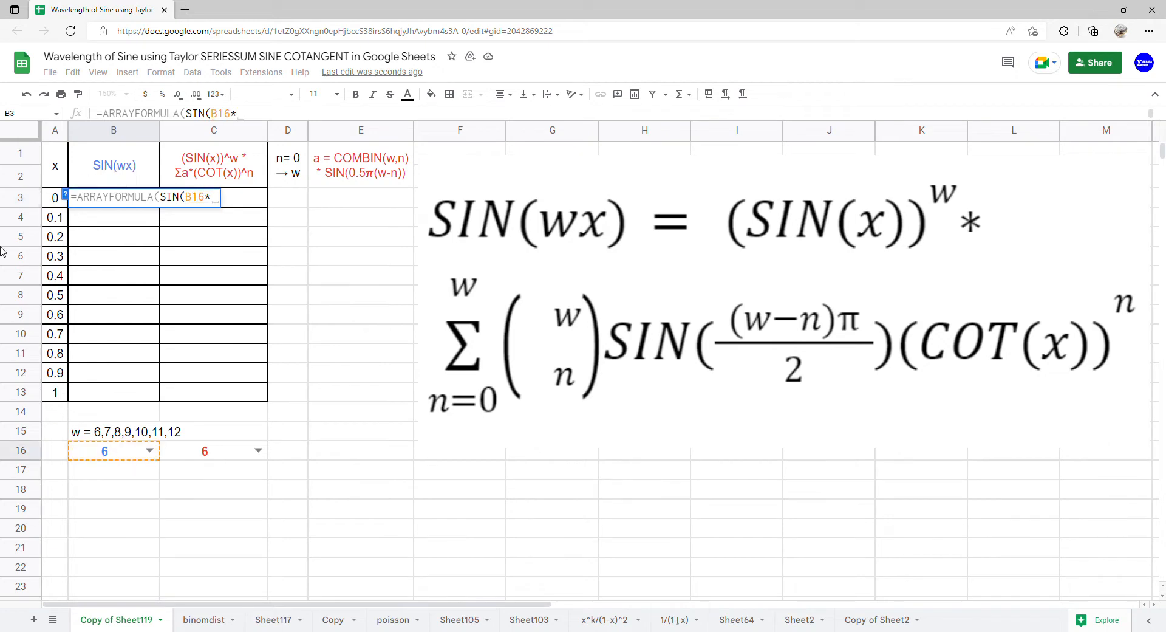
pyautogui.moveTo(56, 204); pyautogui.dragTo(67, 400)
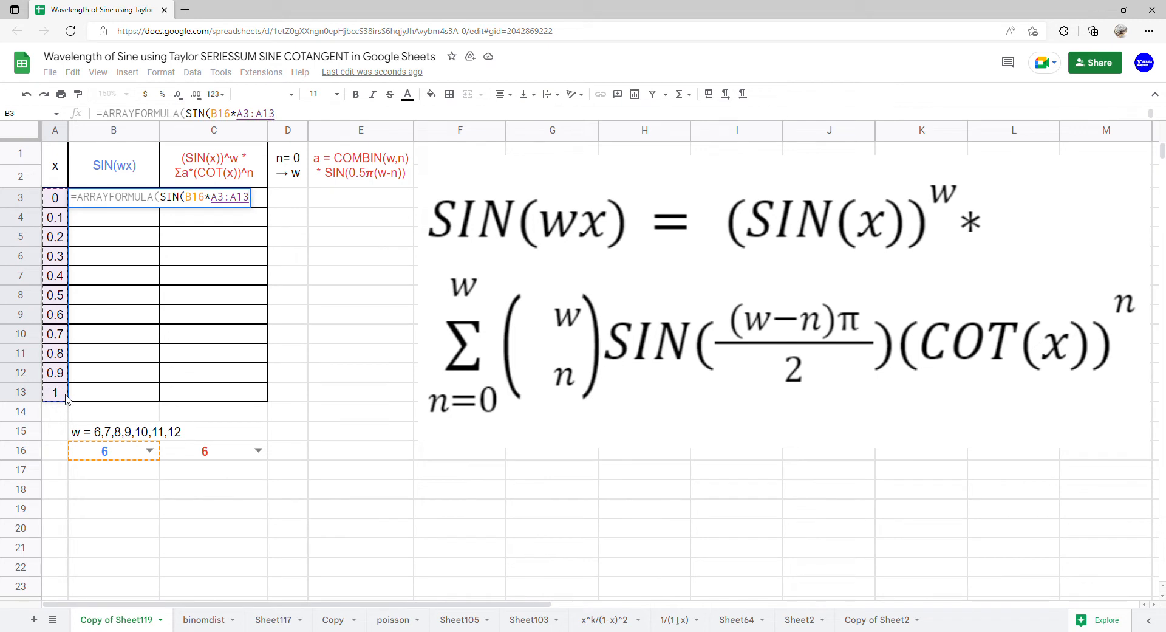
pyautogui.press('Return')
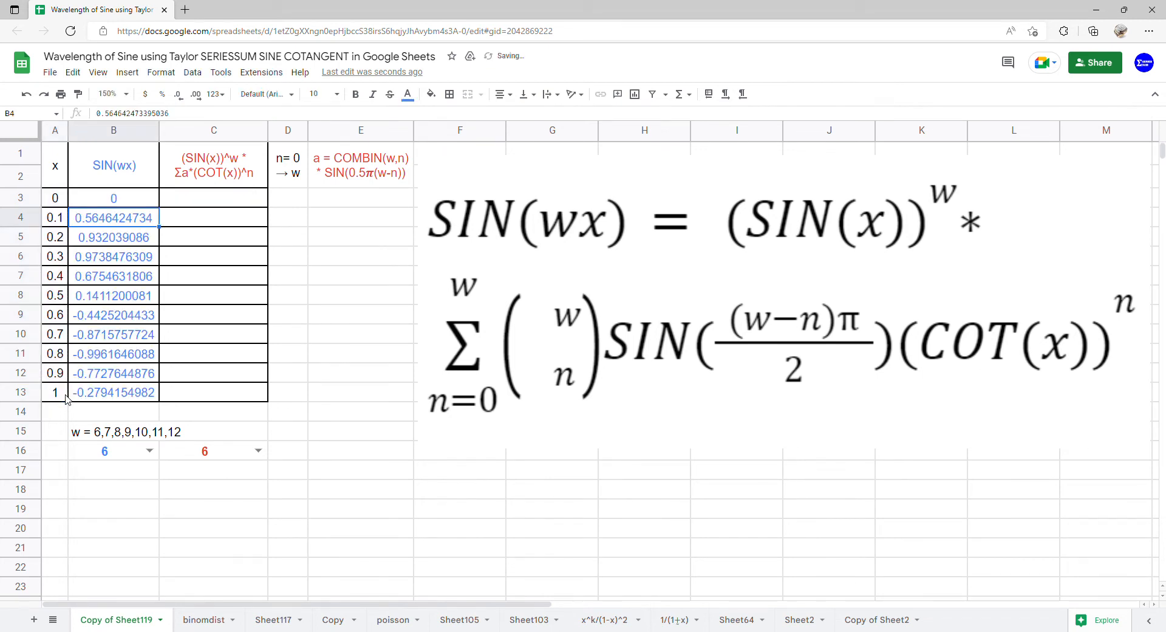
# Generate the n values from cell D3 with the formula =SEQUENCE(C16+1,1,0,1).
pyautogui.click(206, 206)
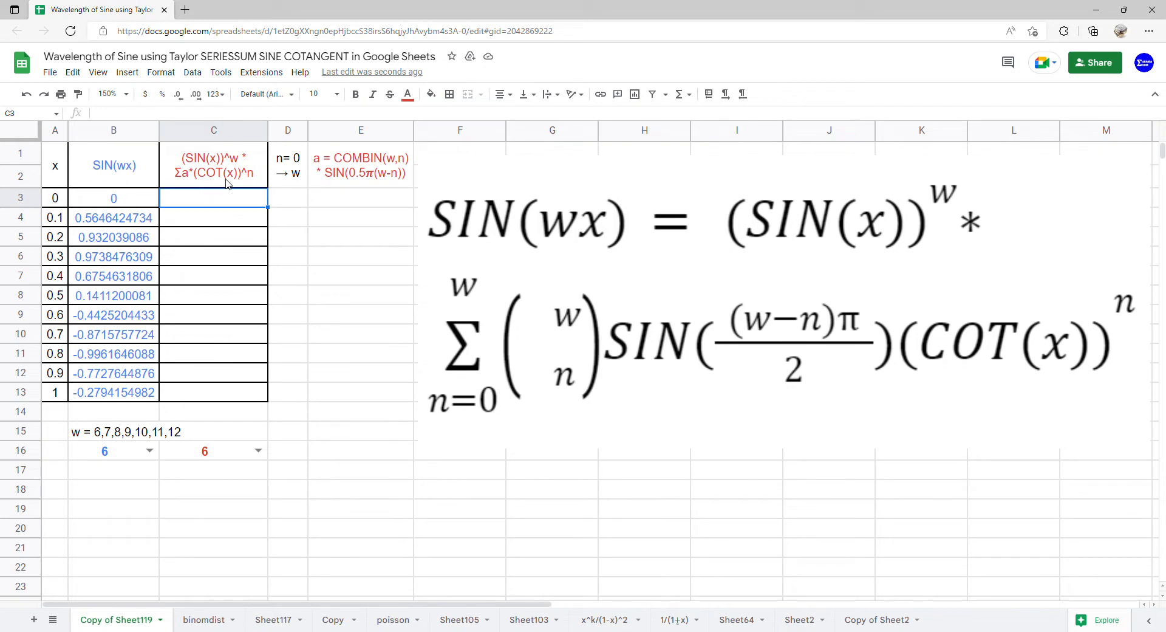
pyautogui.click(293, 207)
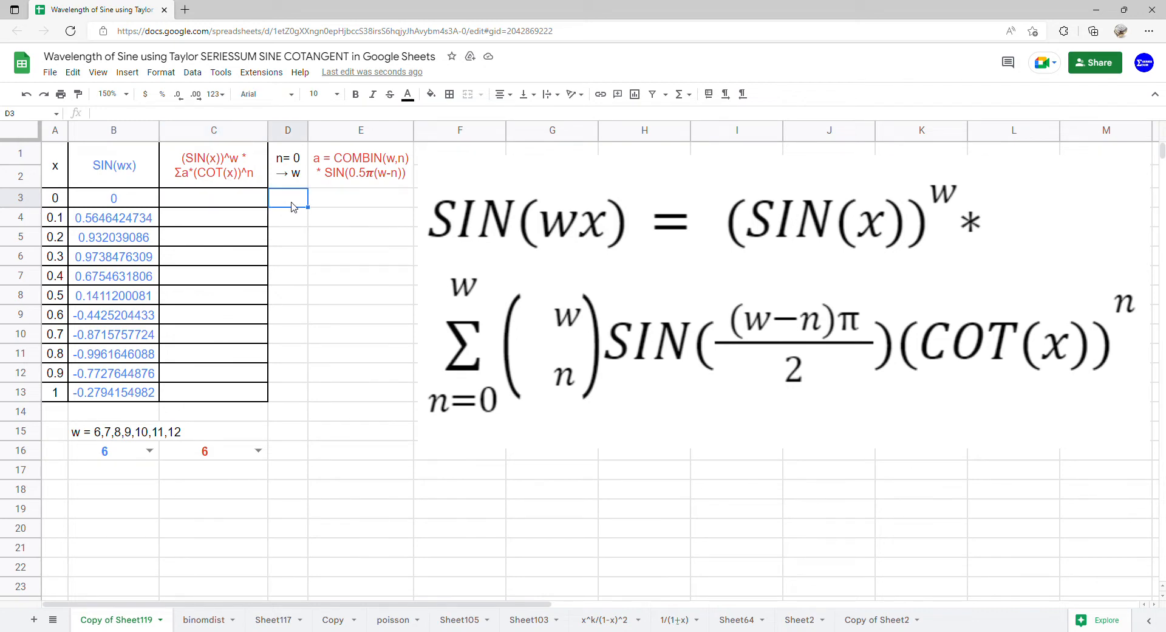
pyautogui.write('=')
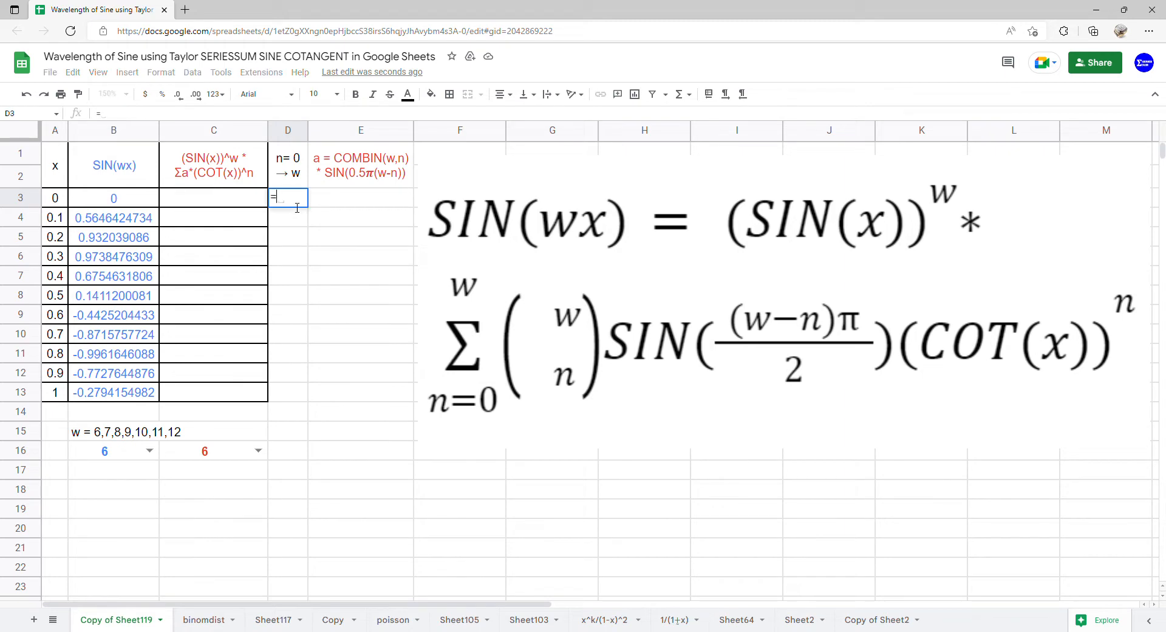
pyautogui.write('SEQ')
pyautogui.press('Tab')
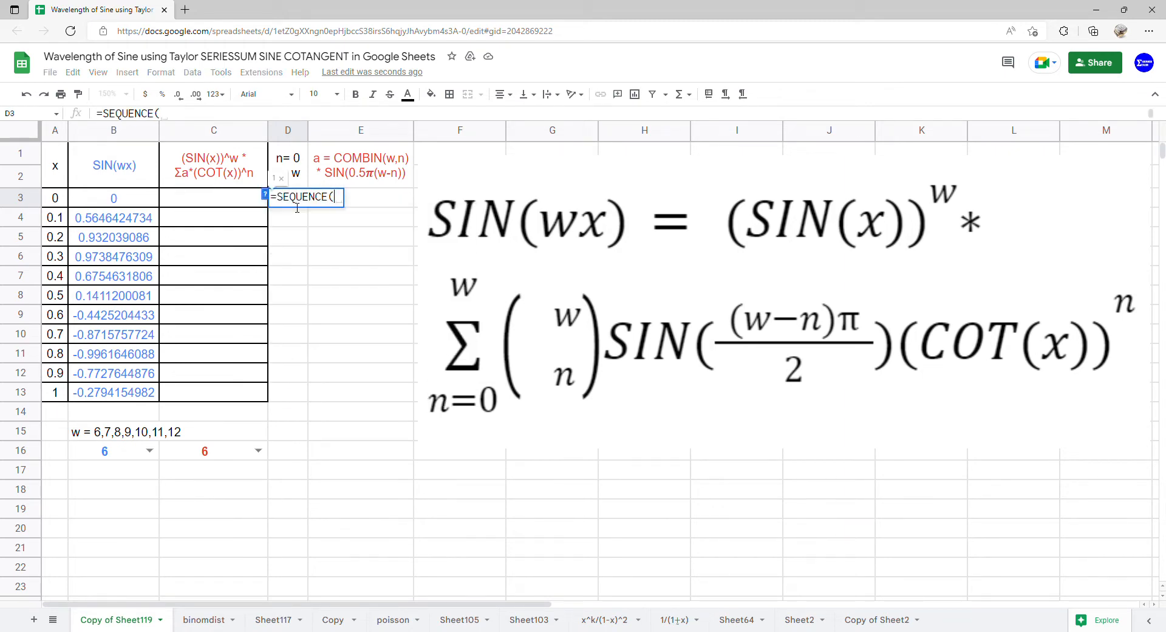
pyautogui.click(205, 457)
pyautogui.write('+1,1,')
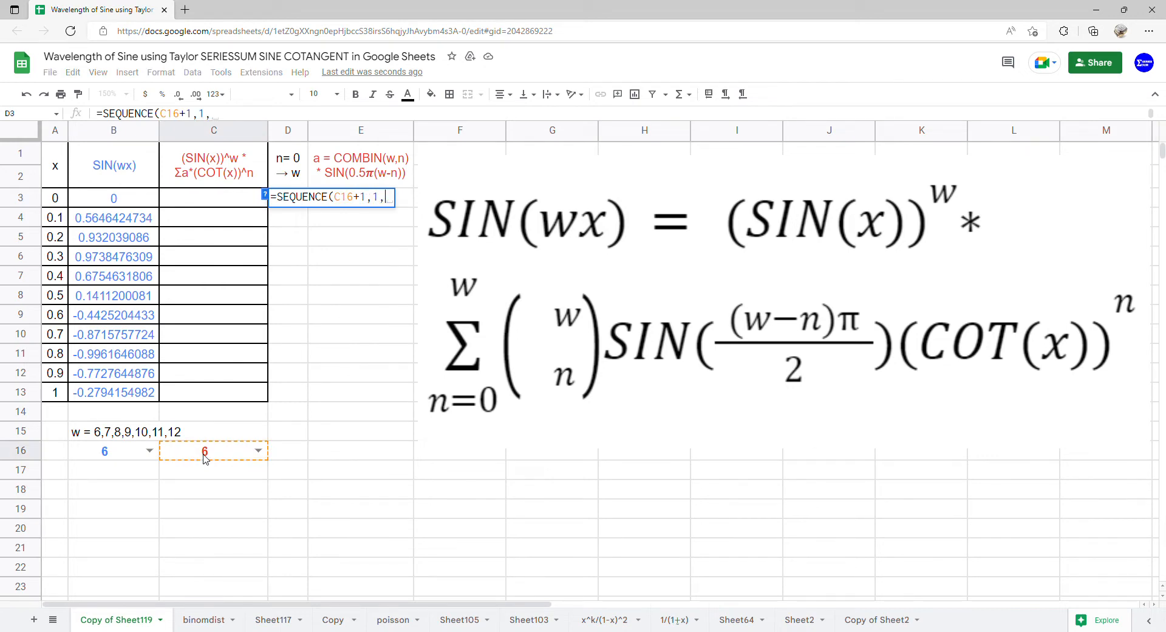
pyautogui.write('0,1)')
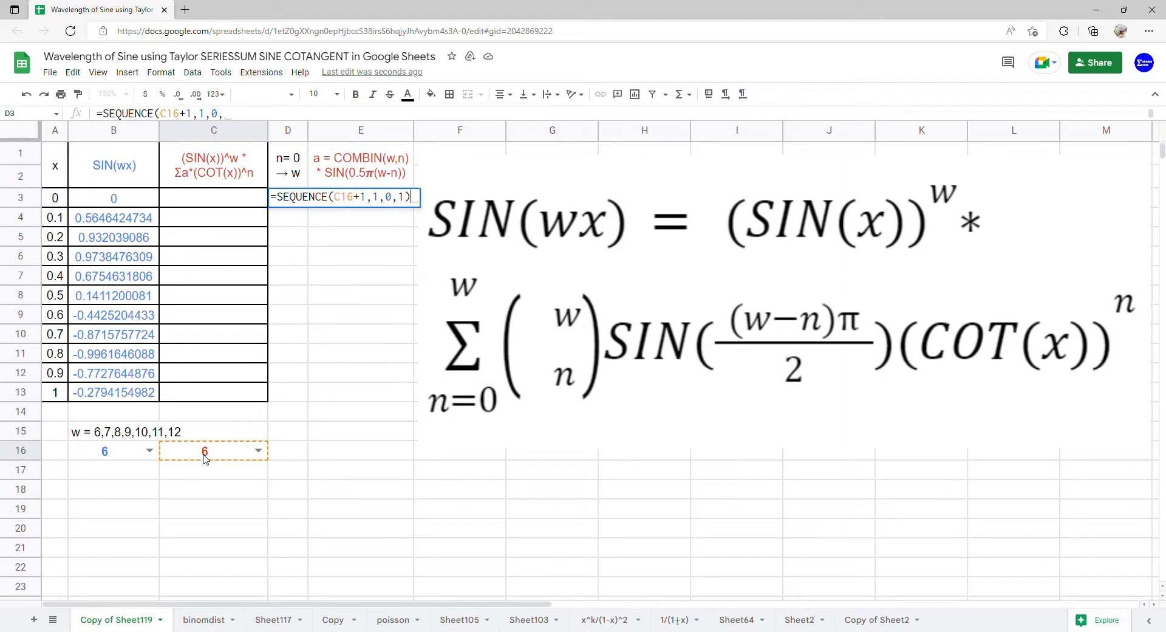
pyautogui.press('Return')
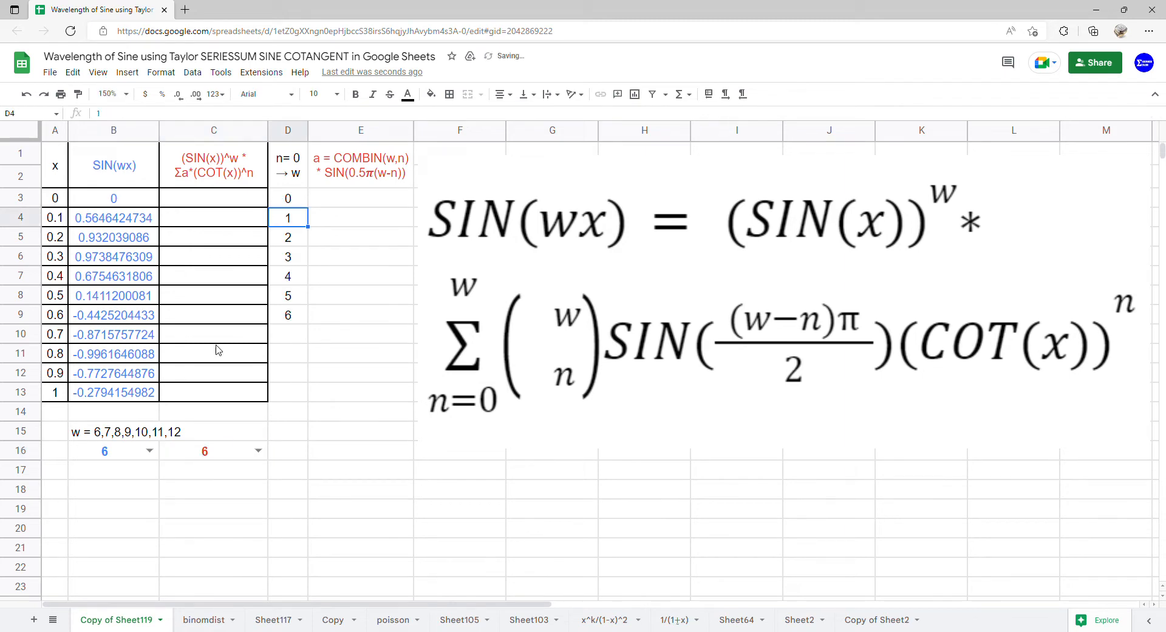
# Enter the coefficient formula =ARRAYFORMULA(COMBIN(C16,D3:D23)*SIN(0.5*PI()*())) in cell E3, with the last factor's parentheses empty.
pyautogui.click(340, 204)
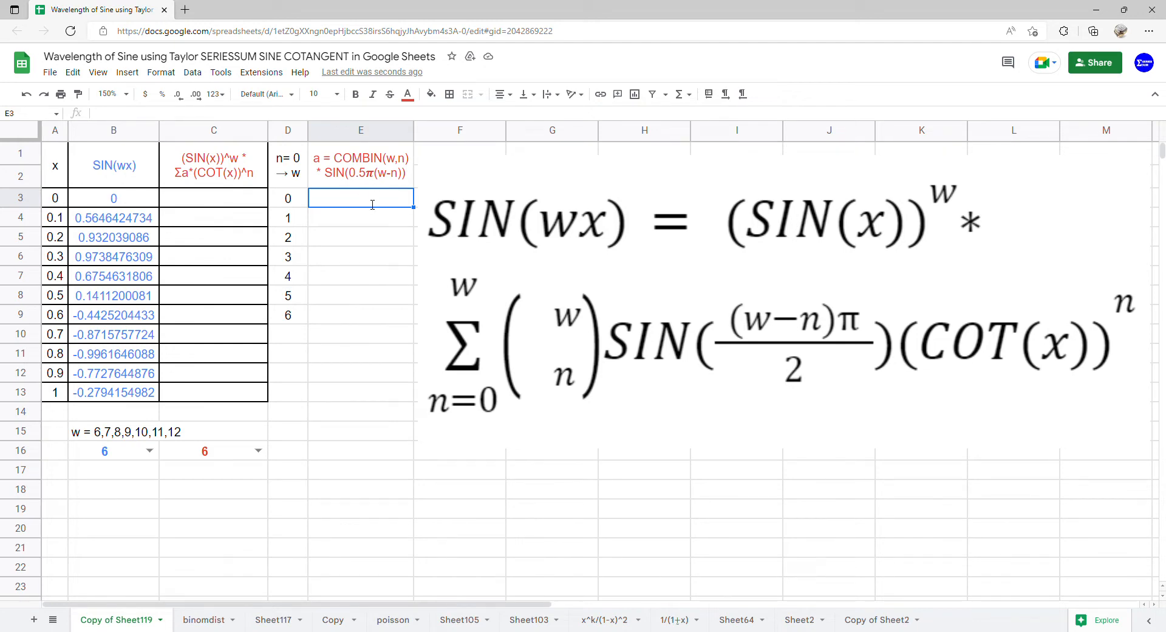
pyautogui.write('=ARRAYFORMULA(')
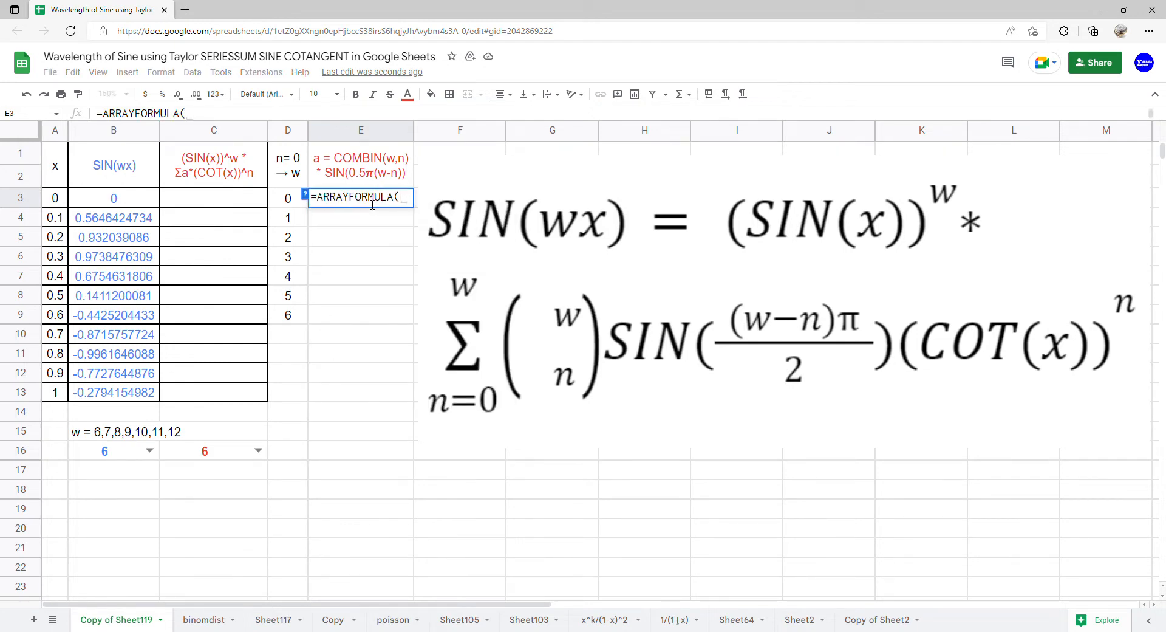
pyautogui.write('COMBIN(')
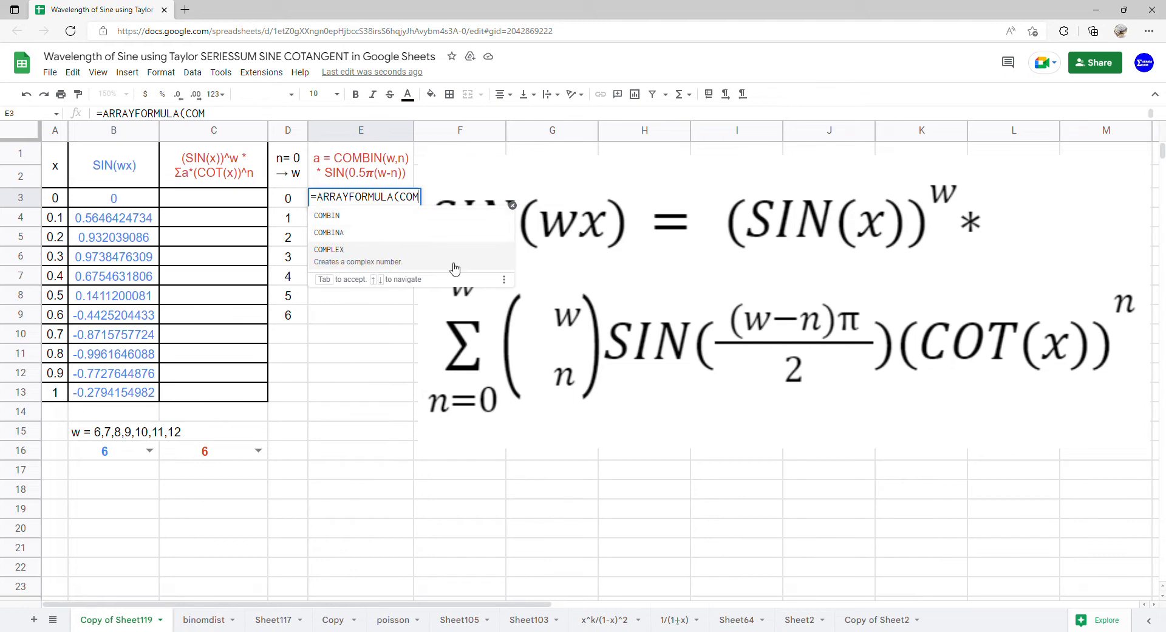
pyautogui.click(232, 460)
pyautogui.write(',')
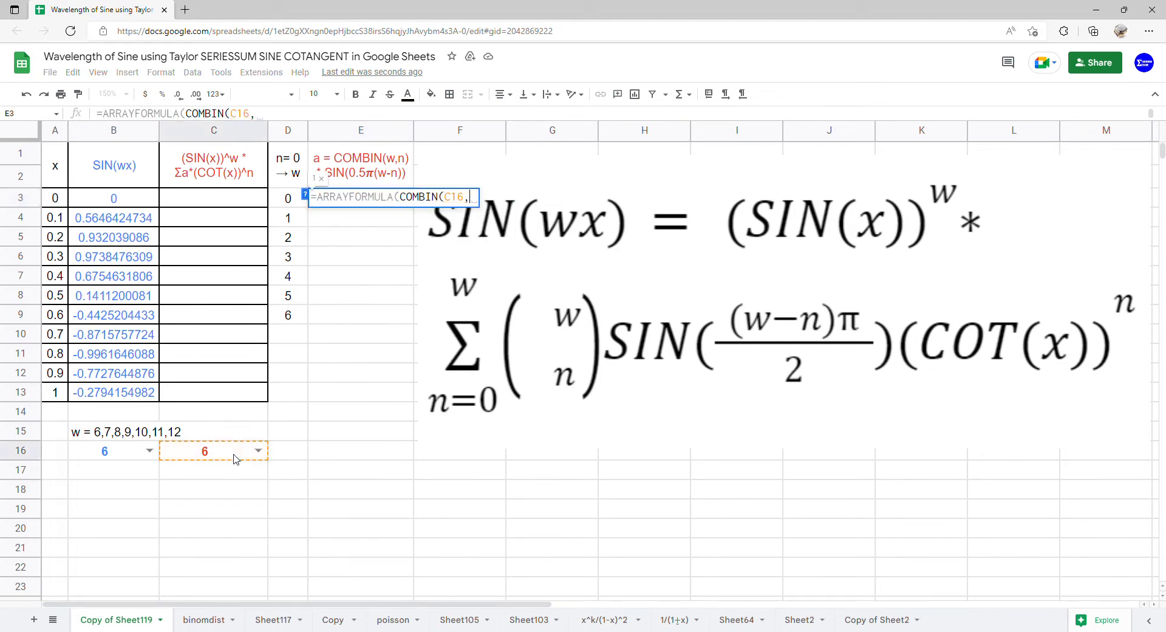
pyautogui.moveTo(286, 206)
pyautogui.mouseDown()
pyautogui.moveTo(252, 541)
pyautogui.moveTo(288, 589)
pyautogui.mouseUp()
pyautogui.write(')*SIN')
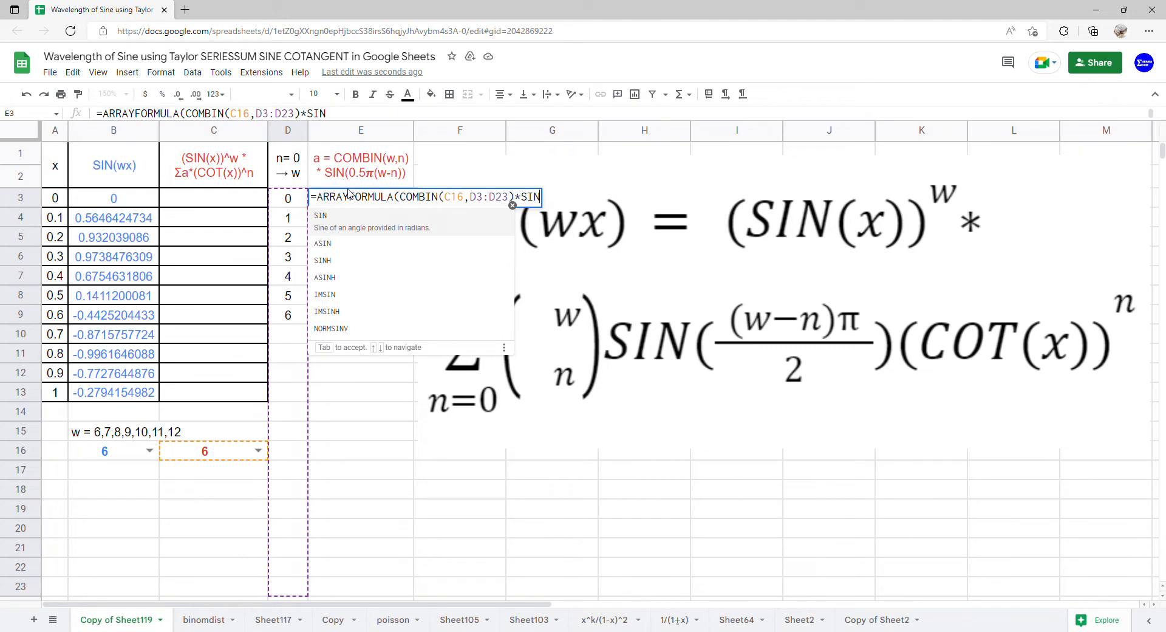
pyautogui.write('(')
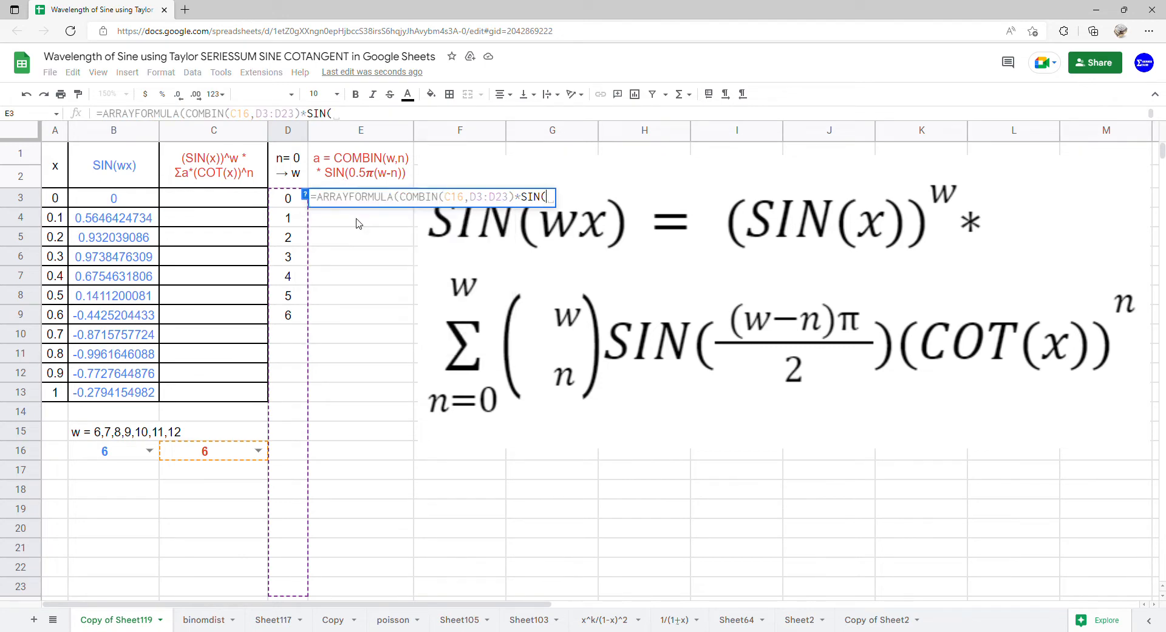
pyautogui.write('0.5*')
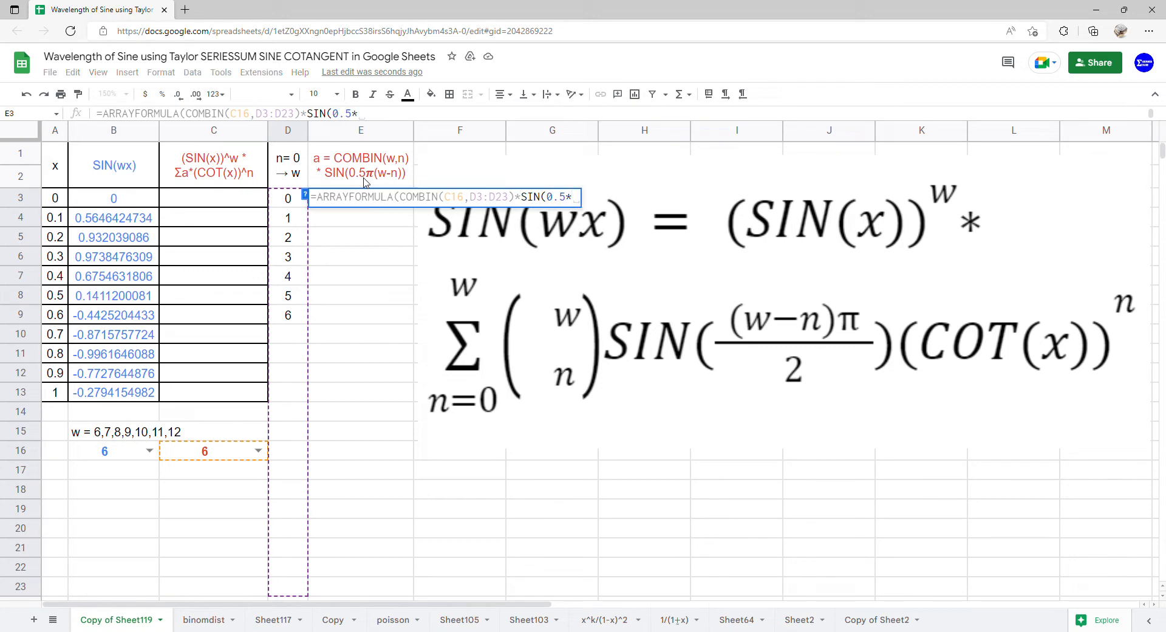
pyautogui.write('PI(')
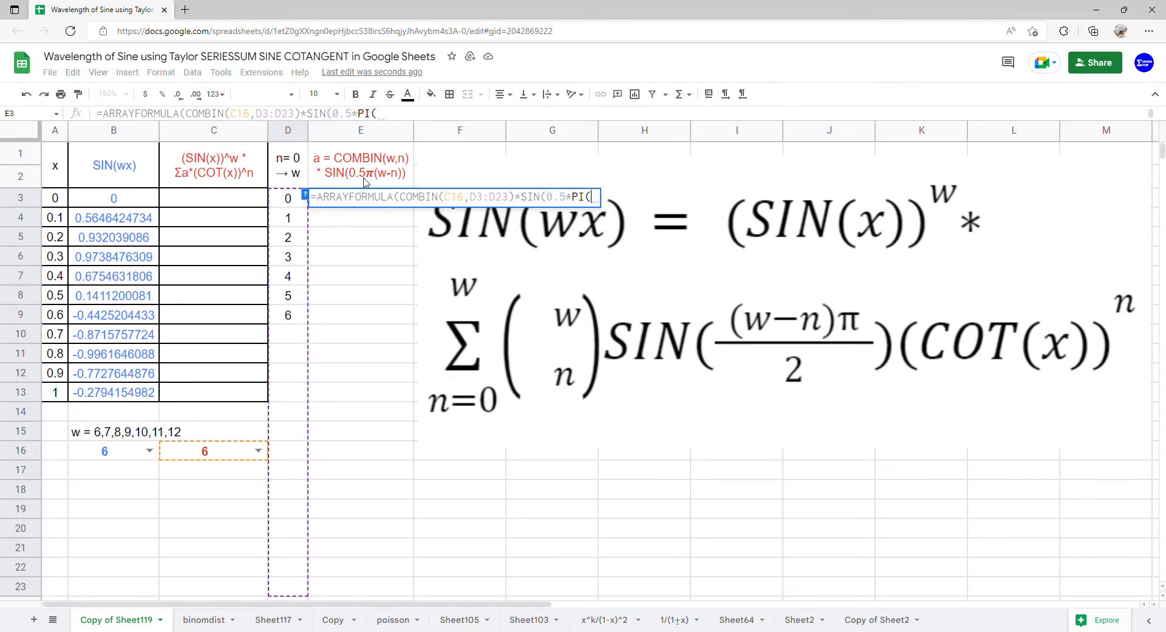
pyautogui.write(')*()')
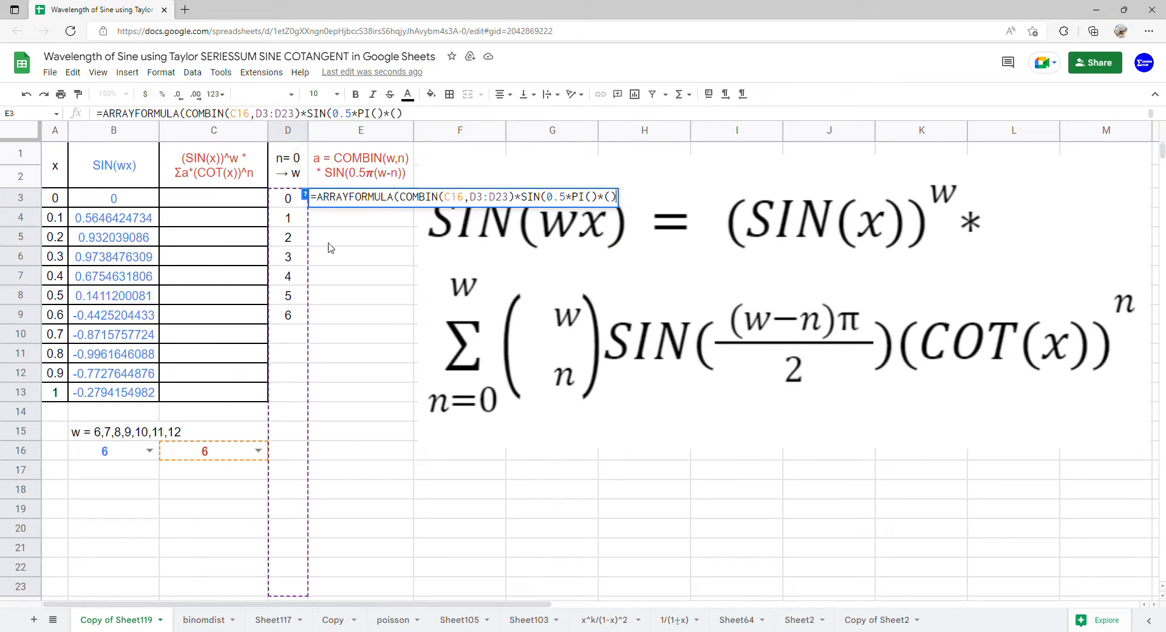
pyautogui.click(224, 457)
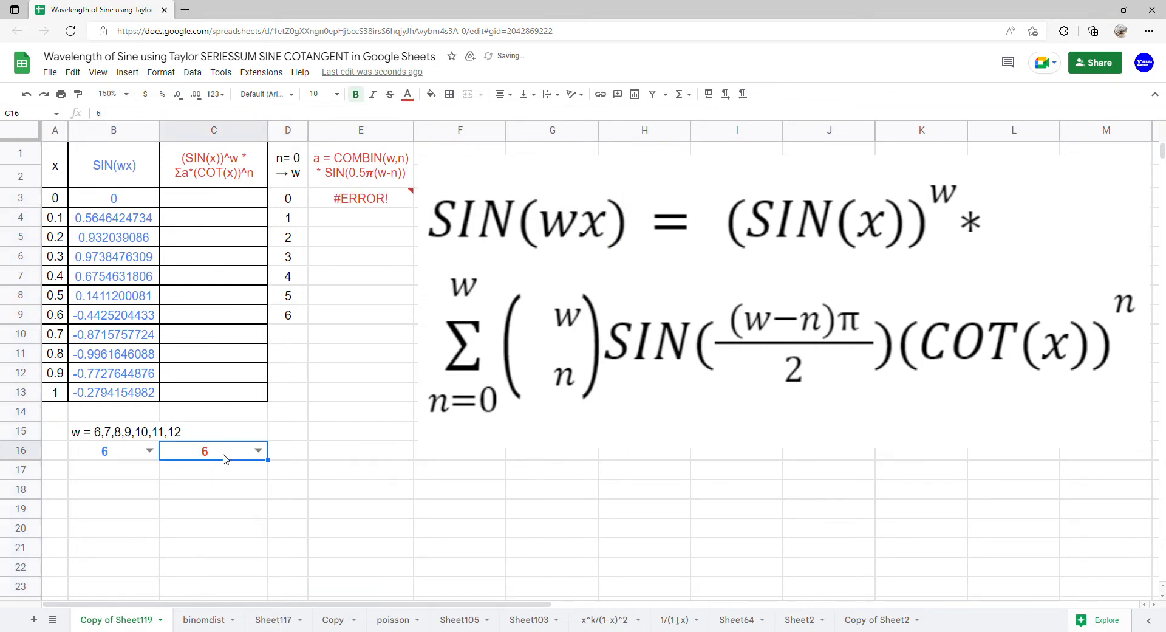
# Complete the coefficient formula in cell E3 by inserting C16-D3:D23 inside the empty parentheses after PI()*.
pyautogui.doubleClick(402, 203)
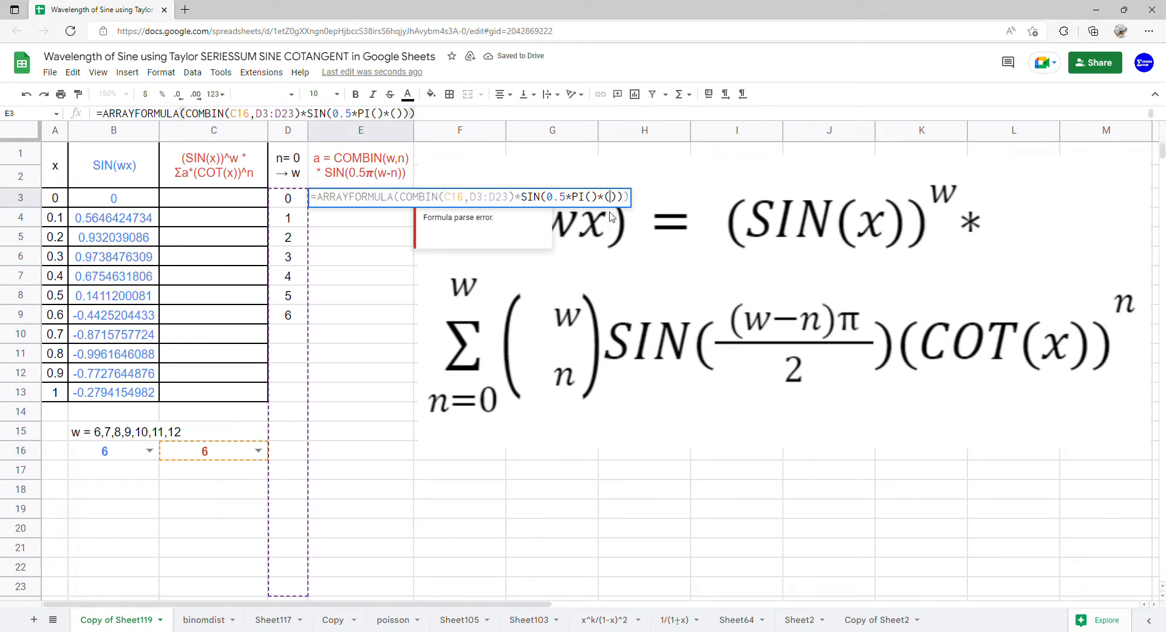
pyautogui.click(241, 450)
pyautogui.write('-')
pyautogui.moveTo(283, 205); pyautogui.dragTo(275, 587)
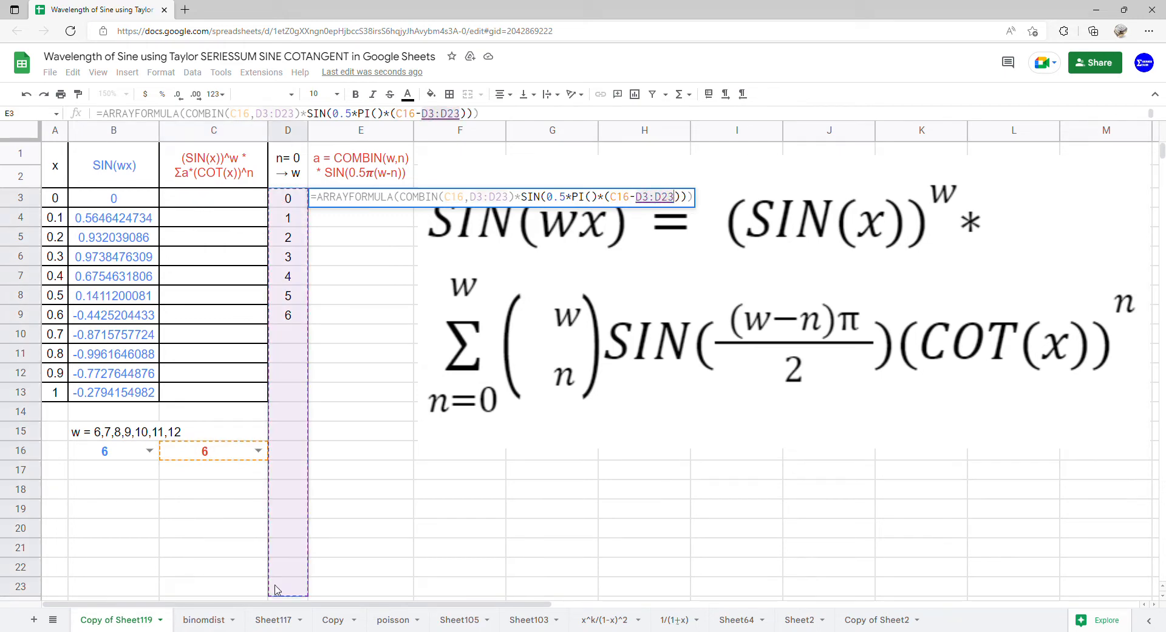
pyautogui.press('Return')
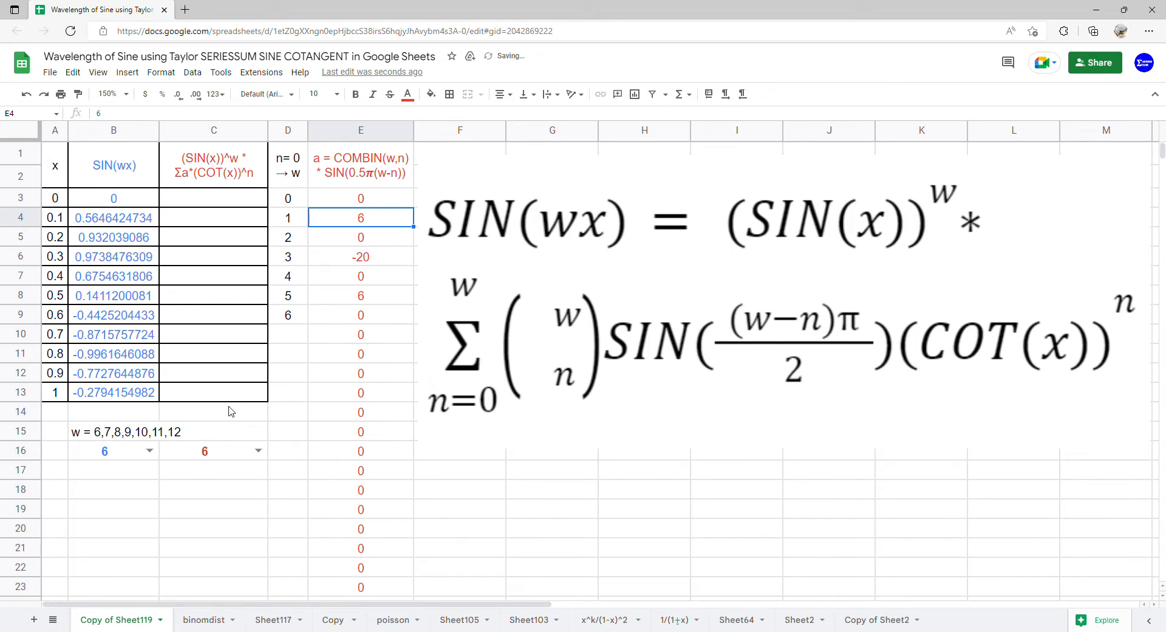
# Set w to 12 in both selector cells, B16 and C16.
pyautogui.click(149, 451)
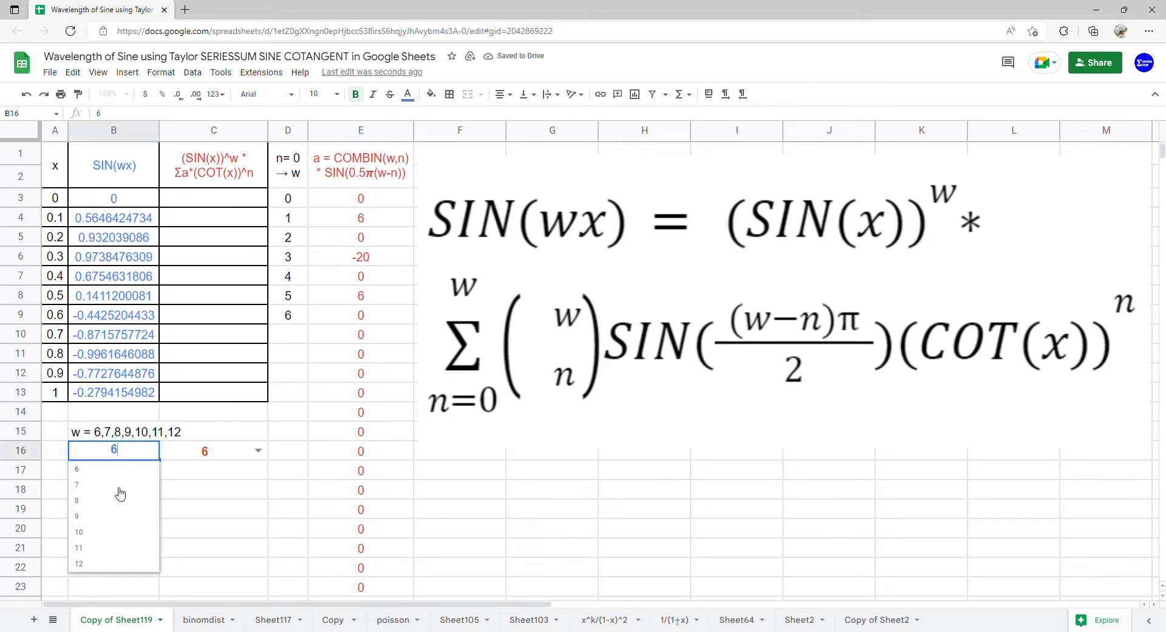
pyautogui.click(104, 563)
pyautogui.click(258, 451)
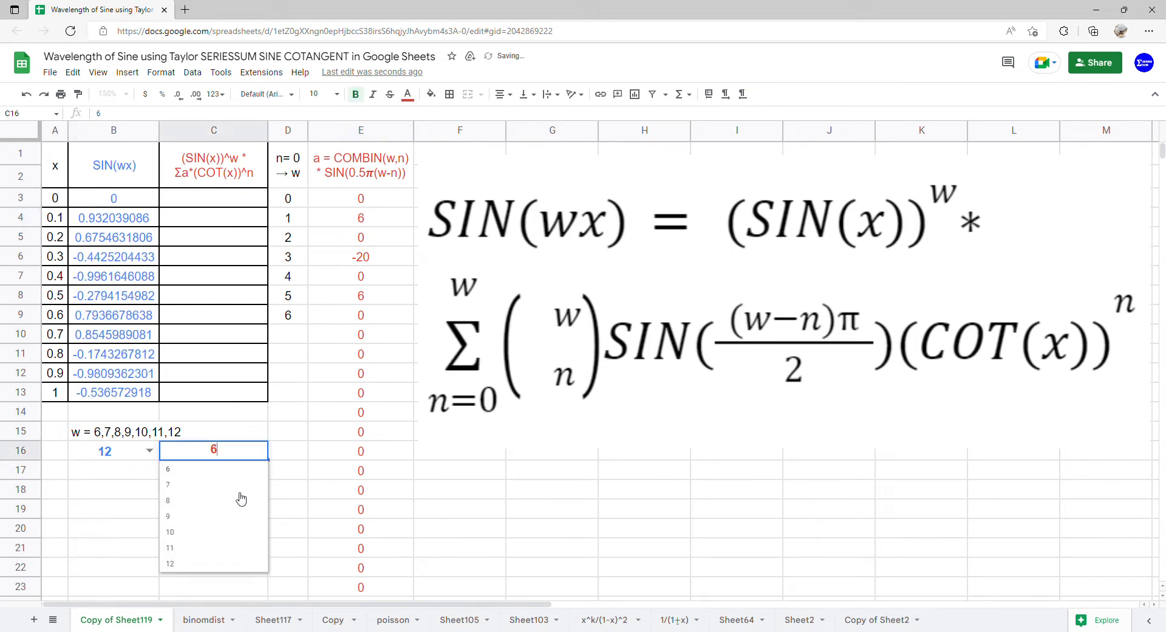
pyautogui.click(224, 563)
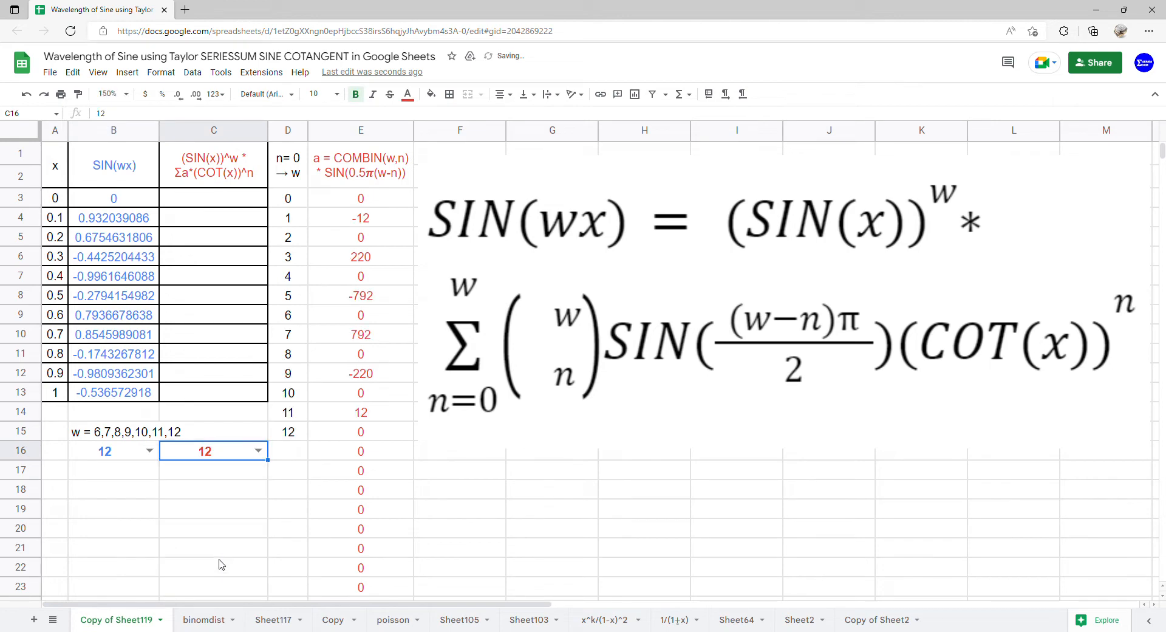
# Set w to 7 in cells B16 and C16 and check the coefficient rows beyond the last n value.
pyautogui.click(150, 453)
pyautogui.click(118, 486)
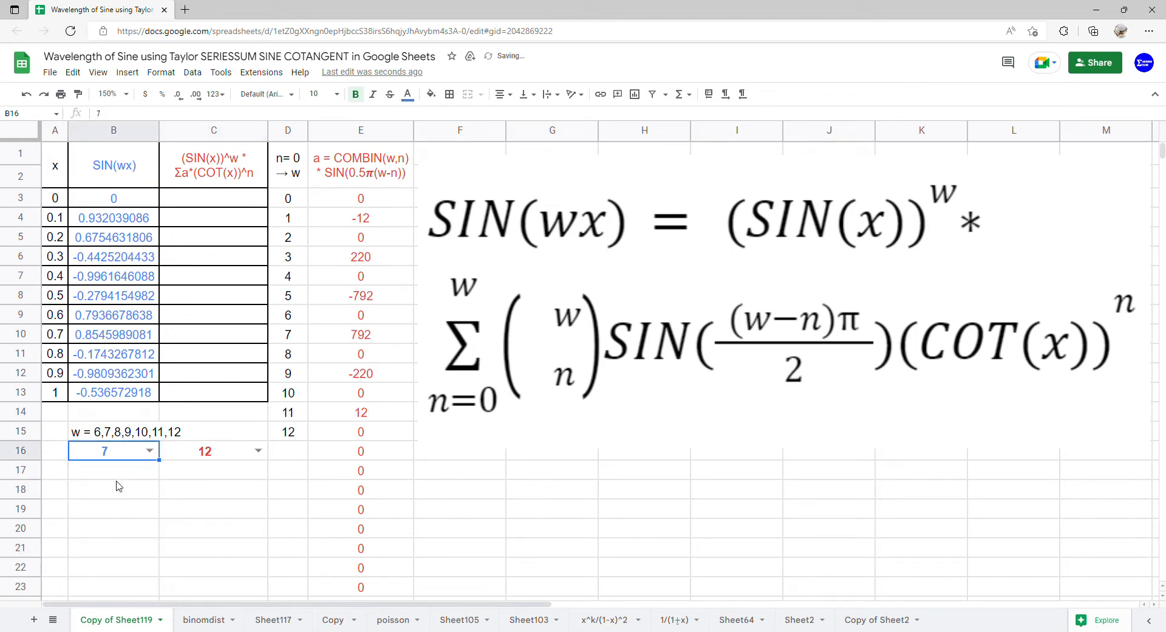
pyautogui.click(258, 451)
pyautogui.click(243, 484)
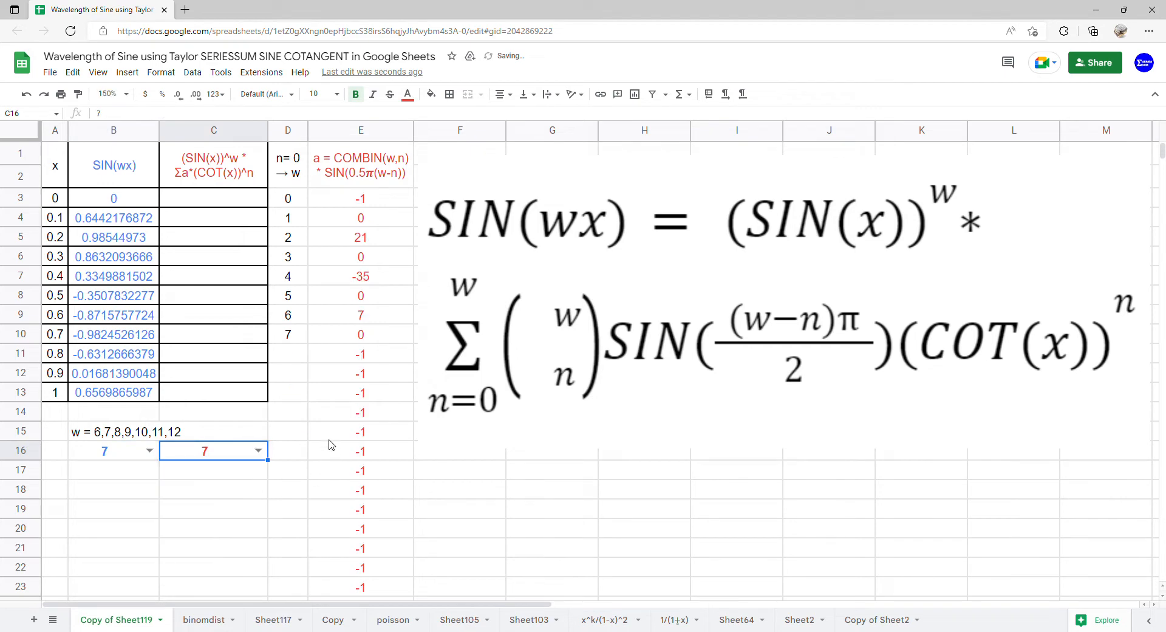
pyautogui.click(300, 361)
pyautogui.moveTo(302, 368); pyautogui.dragTo(352, 564)
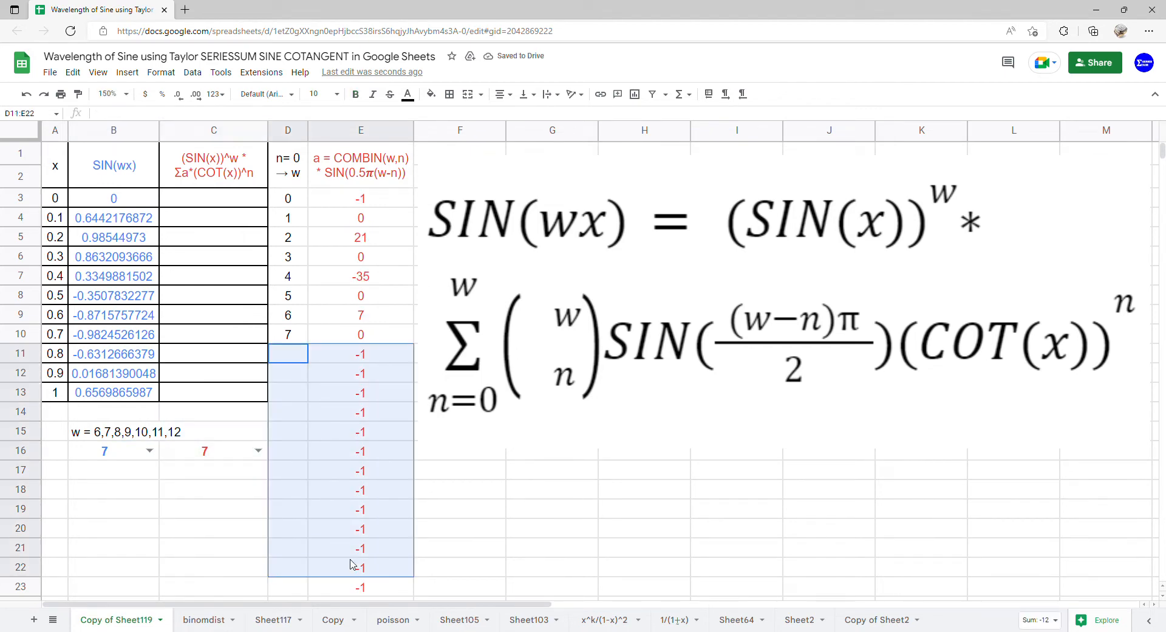
# Wrap the COMBIN expression inside E3's ARRAYFORMULA in IF(D3:D23="",0,...) so that rows with a blank n return 0.
pyautogui.doubleClick(358, 200)
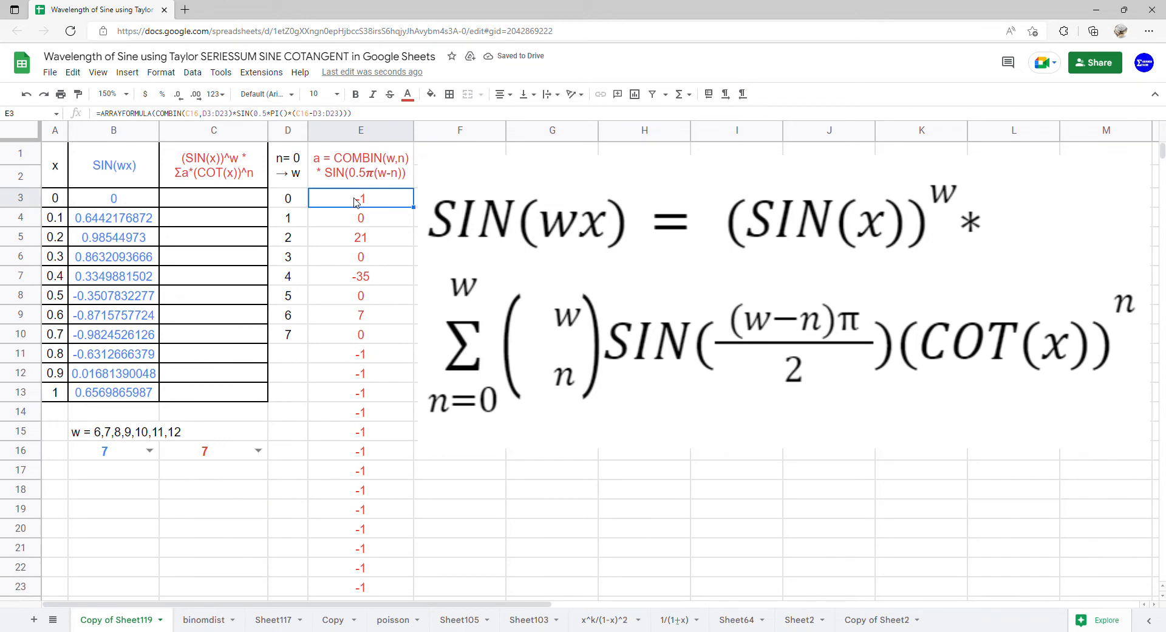
pyautogui.click(184, 118)
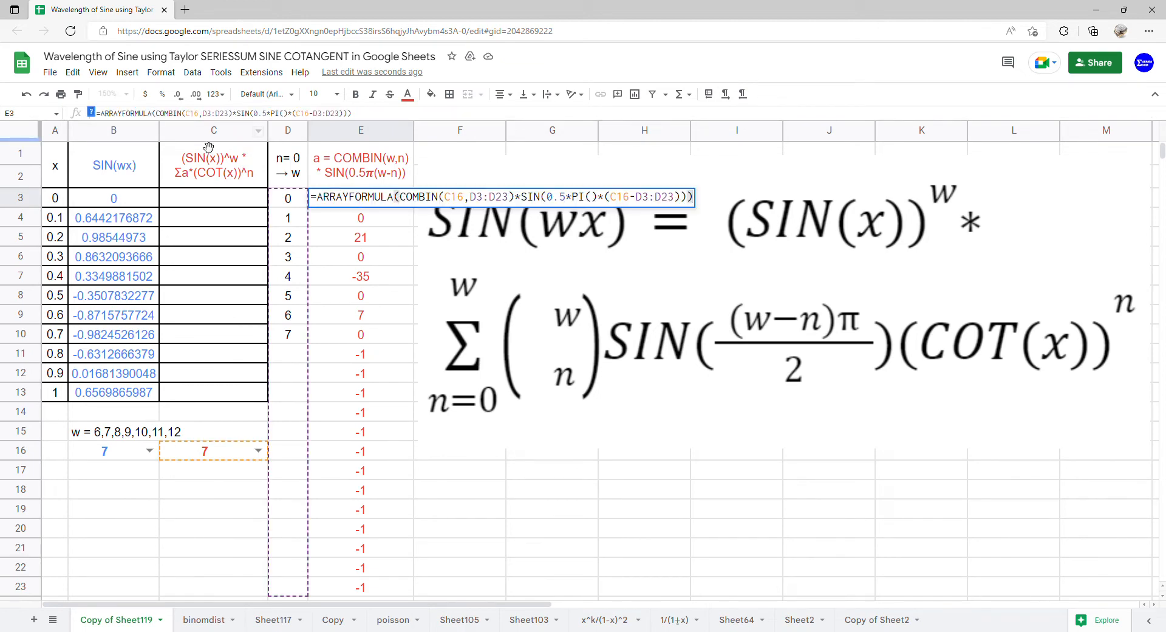
pyautogui.click(397, 198)
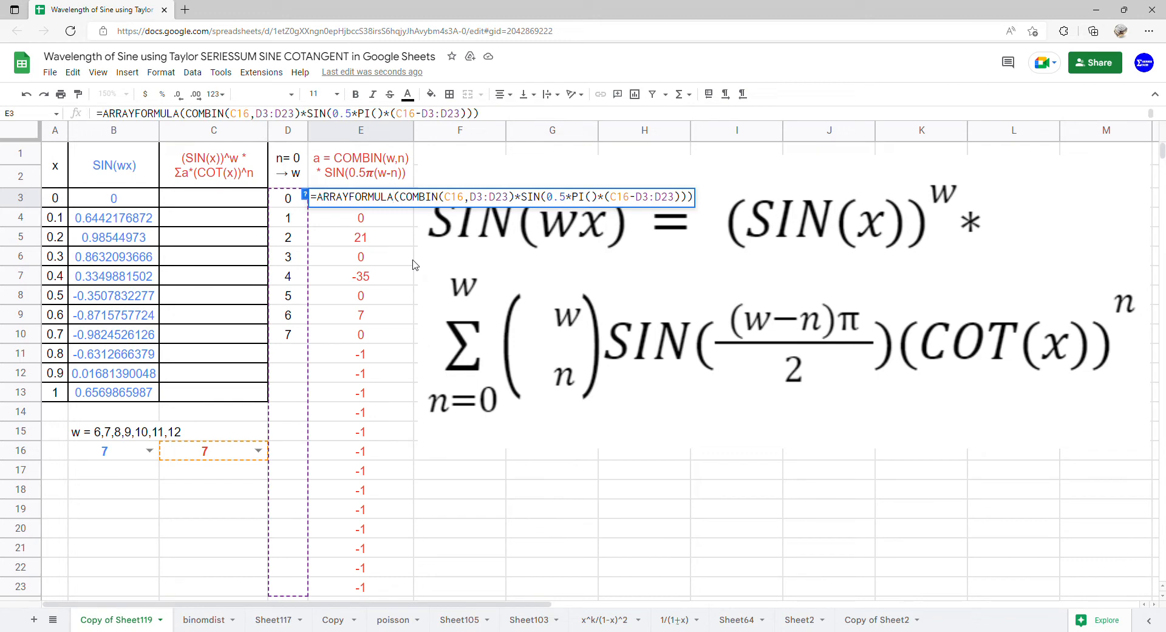
pyautogui.press('Right')
pyautogui.write('IF(')
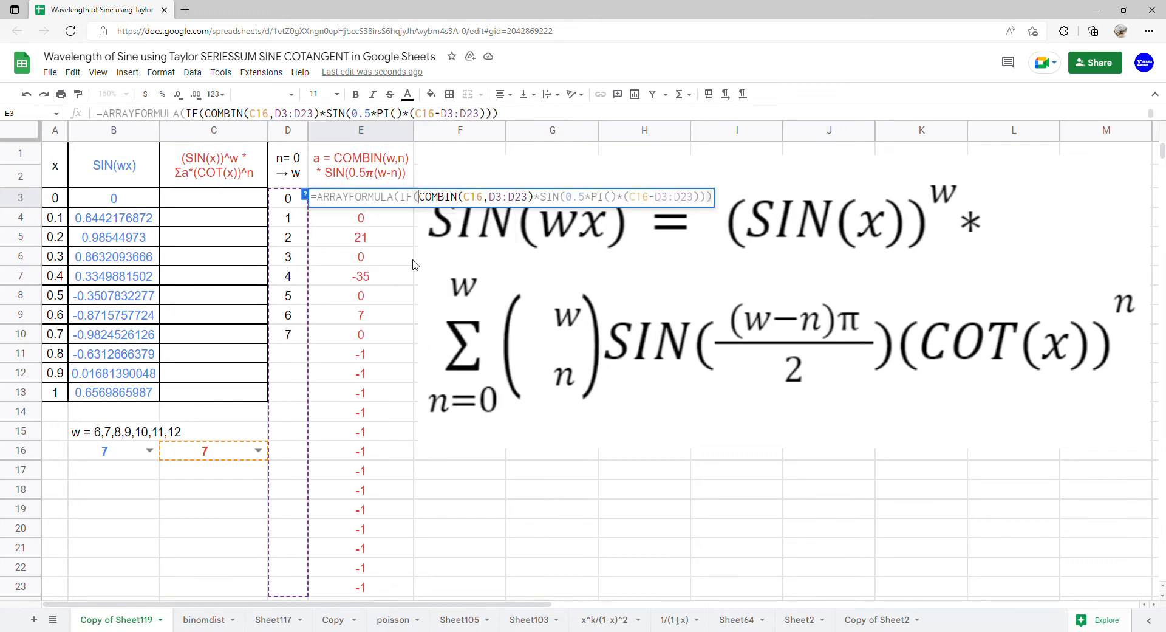
pyautogui.moveTo(282, 201); pyautogui.dragTo(290, 588)
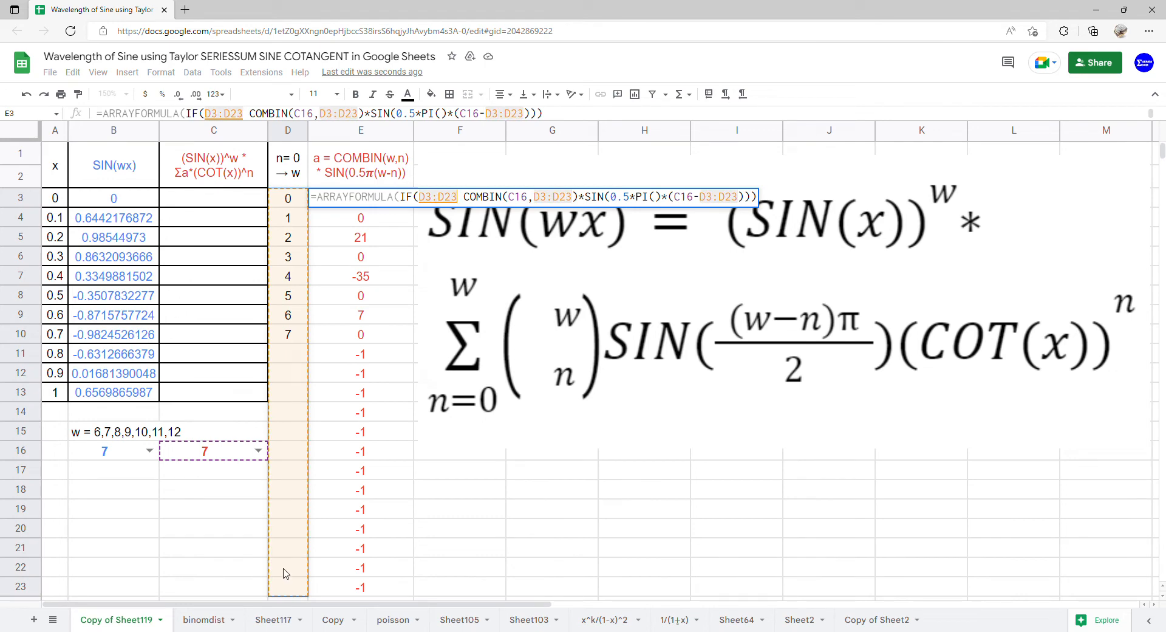
pyautogui.write('="",0,')
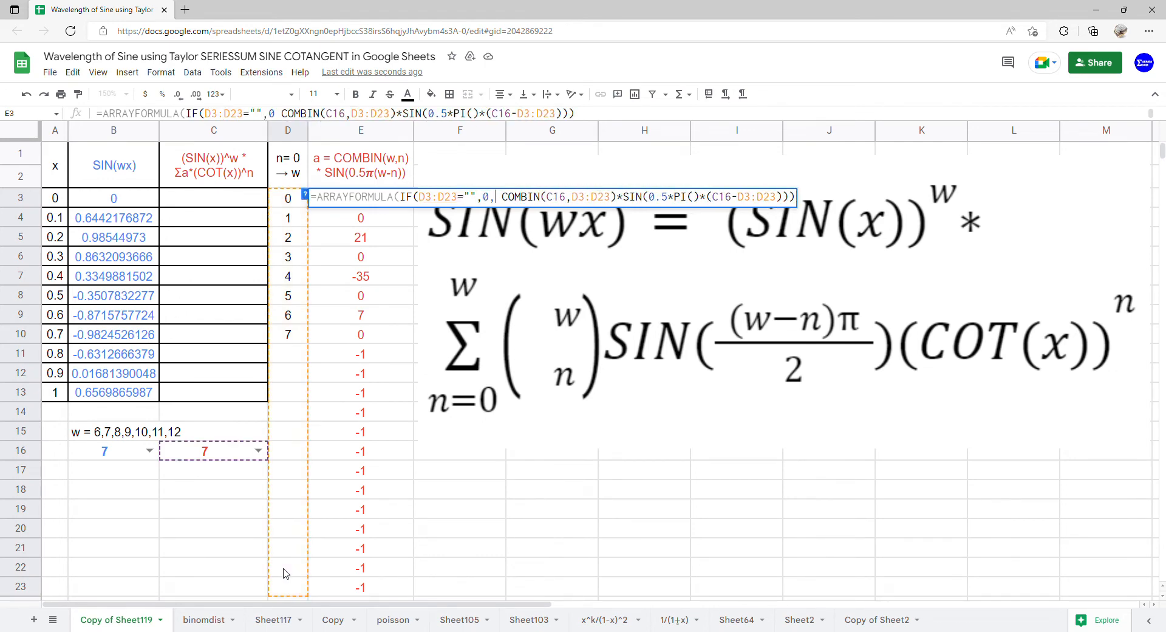
pyautogui.press('Delete')
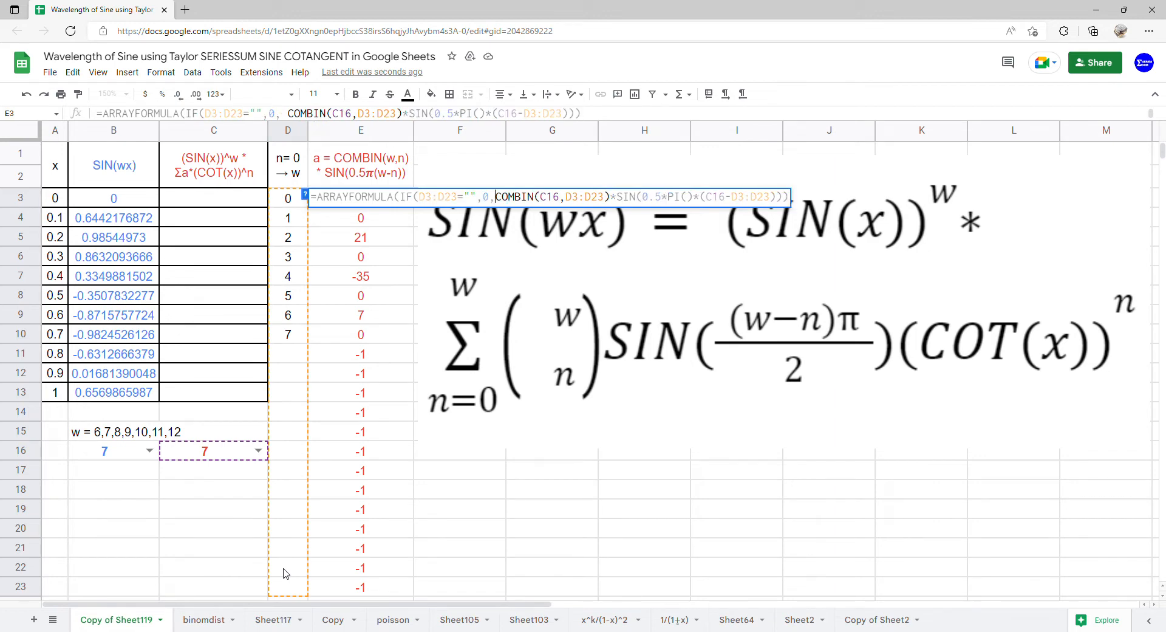
pyautogui.press('Return')
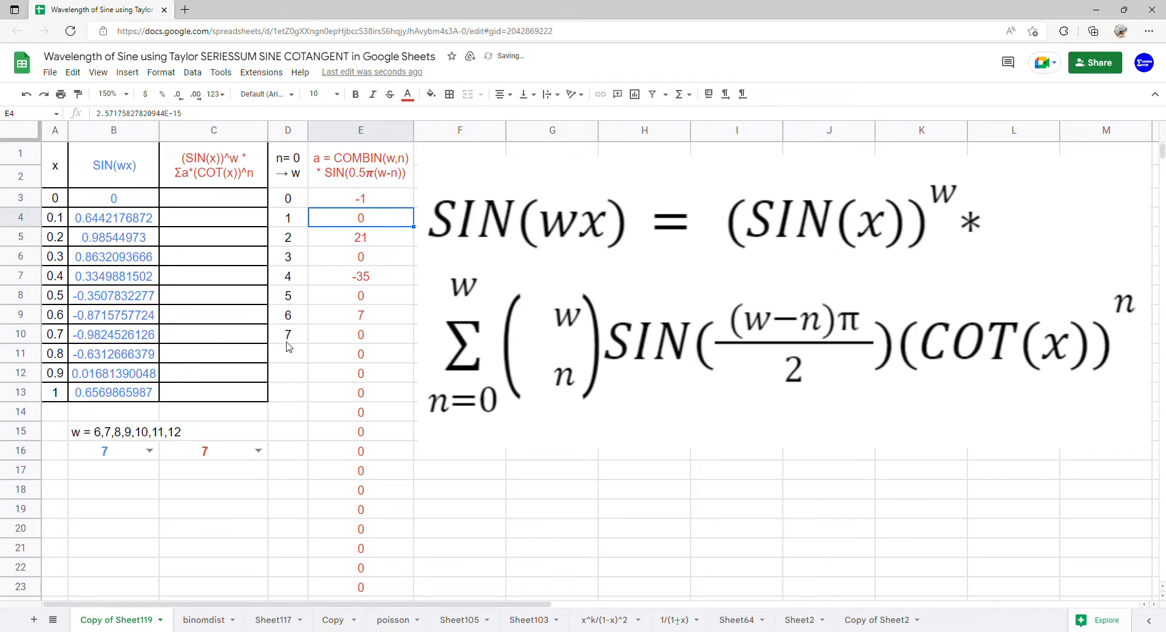
pyautogui.moveTo(288, 352); pyautogui.dragTo(359, 454)
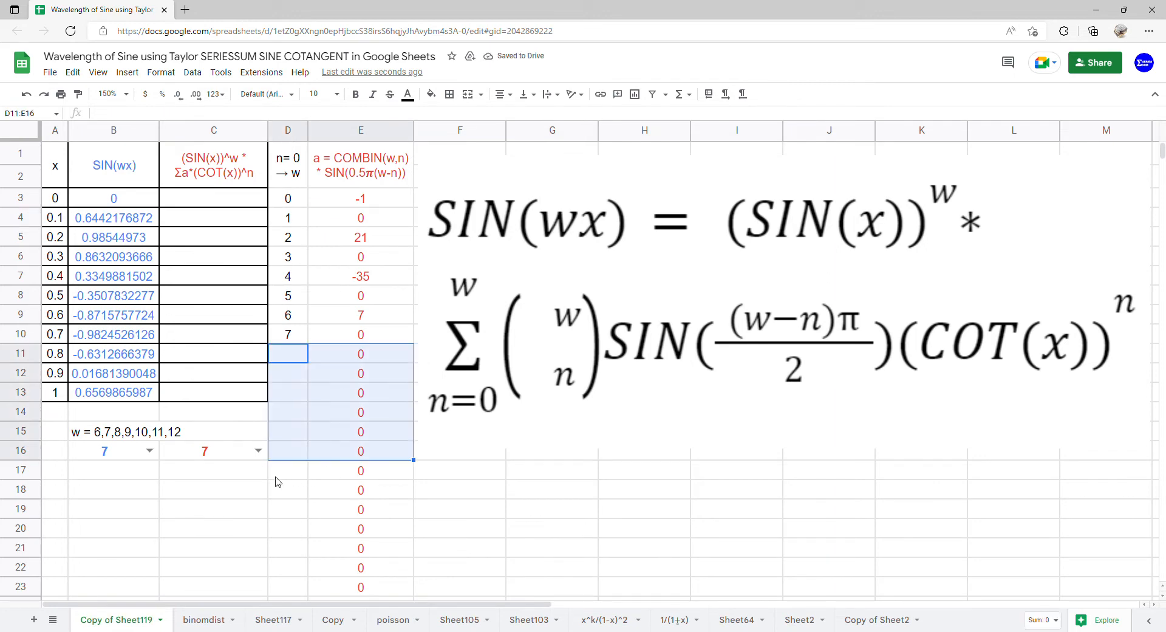
# Enter the series formula =ARRAYFORMULA(SERIESSUM(COT(A3:A13),0,1,E3:E23)) in cell C3.
pyautogui.click(246, 207)
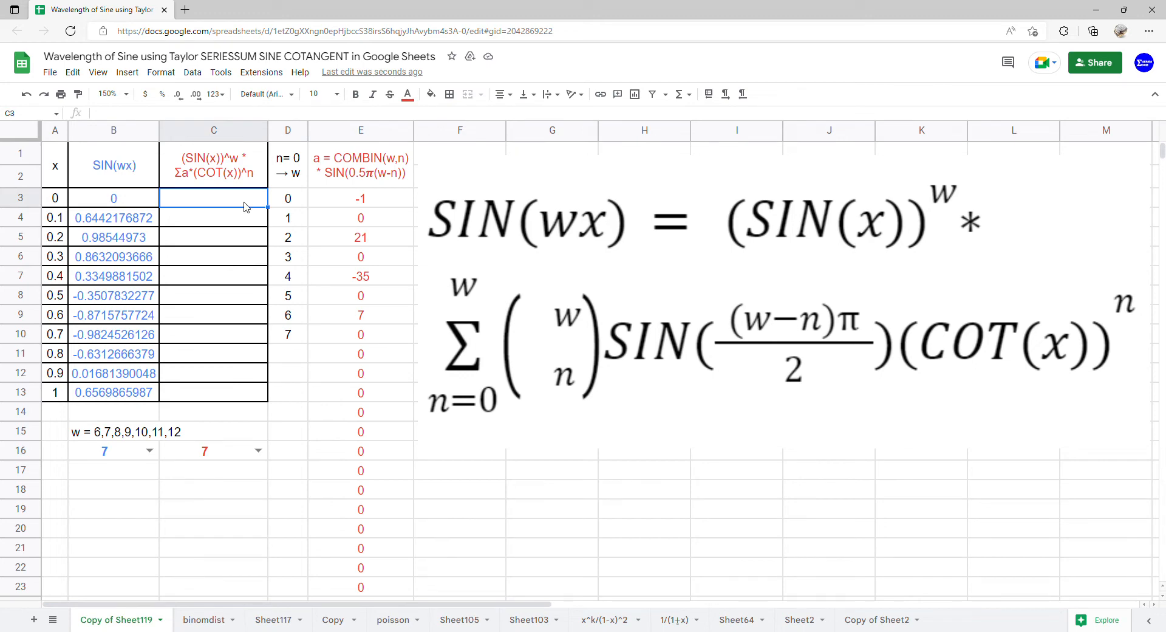
pyautogui.write('=ARRAYFORMULA(SERIESSUM(')
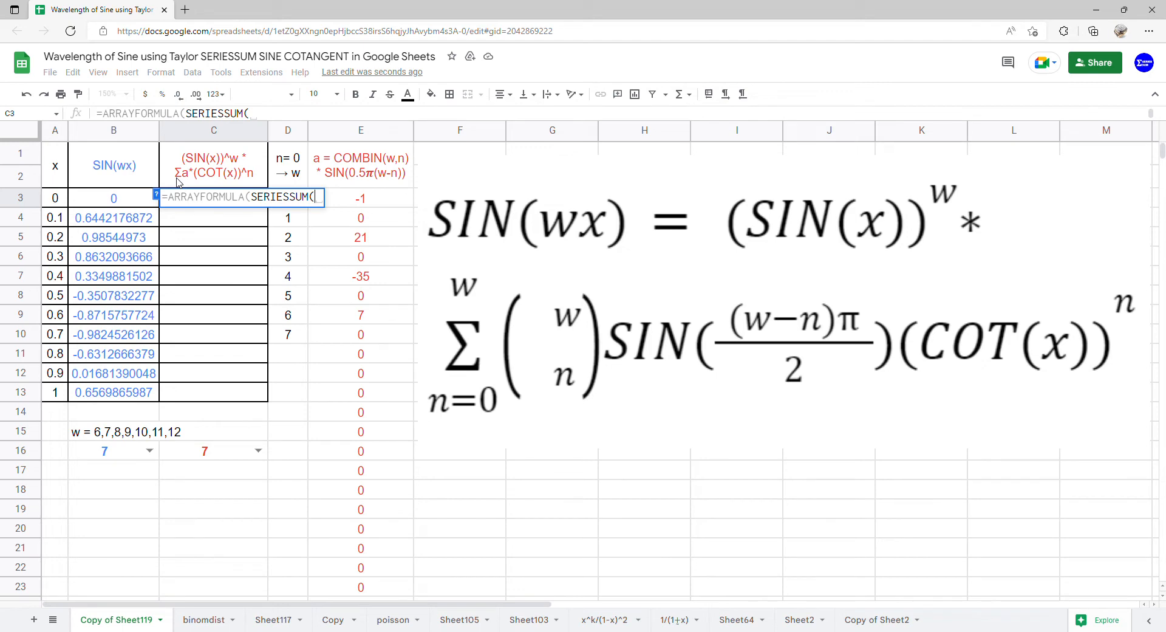
pyautogui.write('COT')
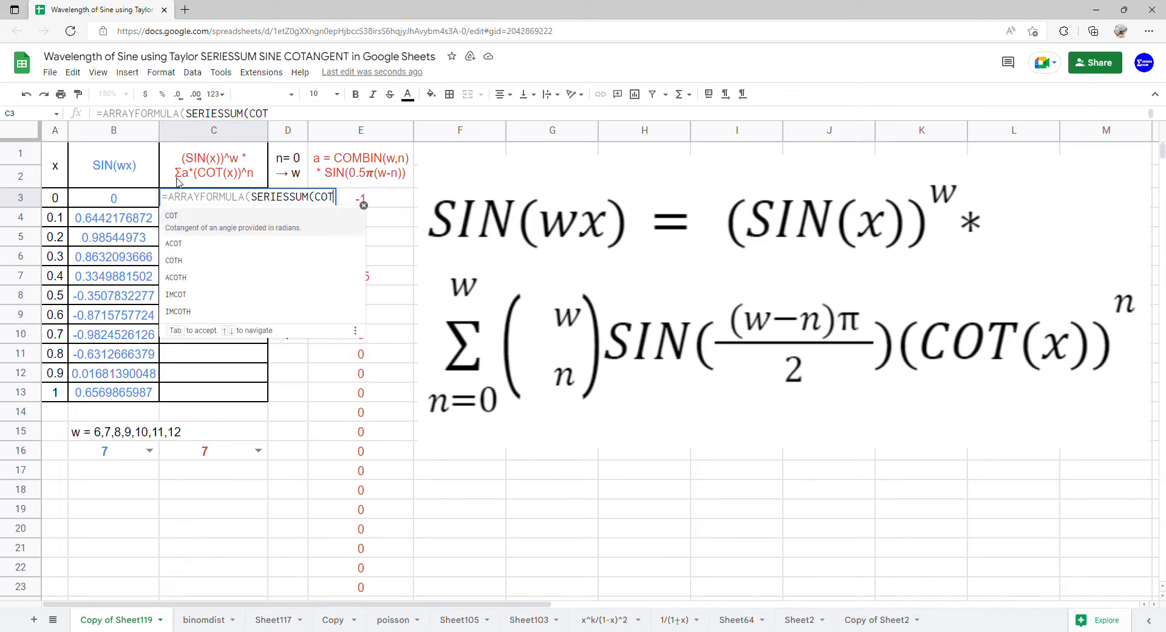
pyautogui.write('(')
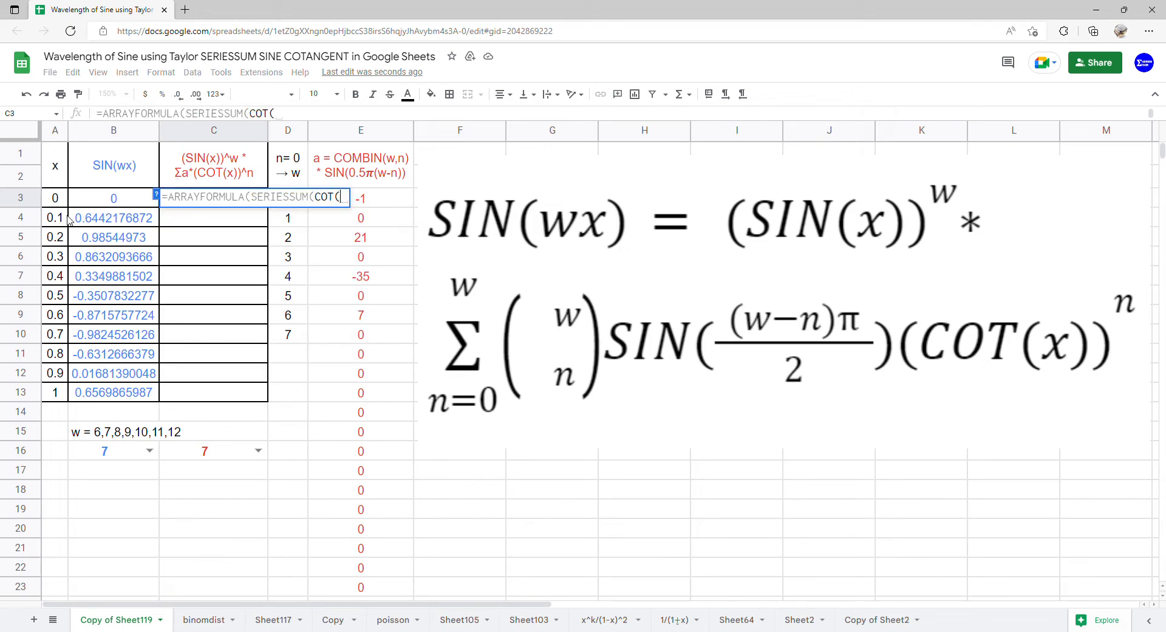
pyautogui.moveTo(60, 200); pyautogui.dragTo(63, 398)
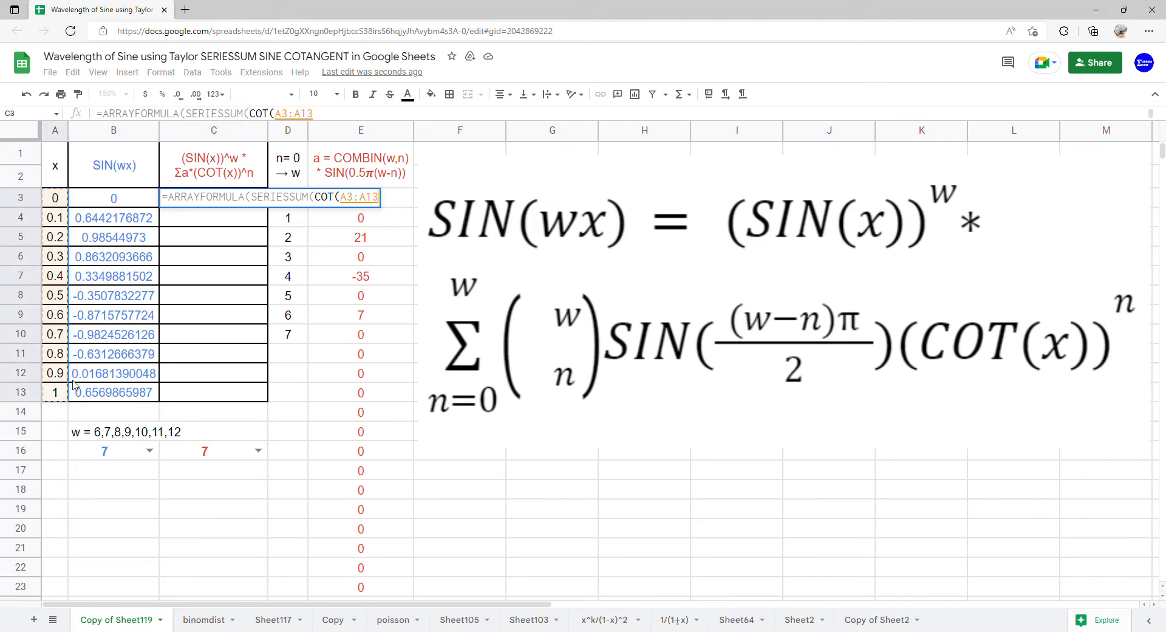
pyautogui.write('),')
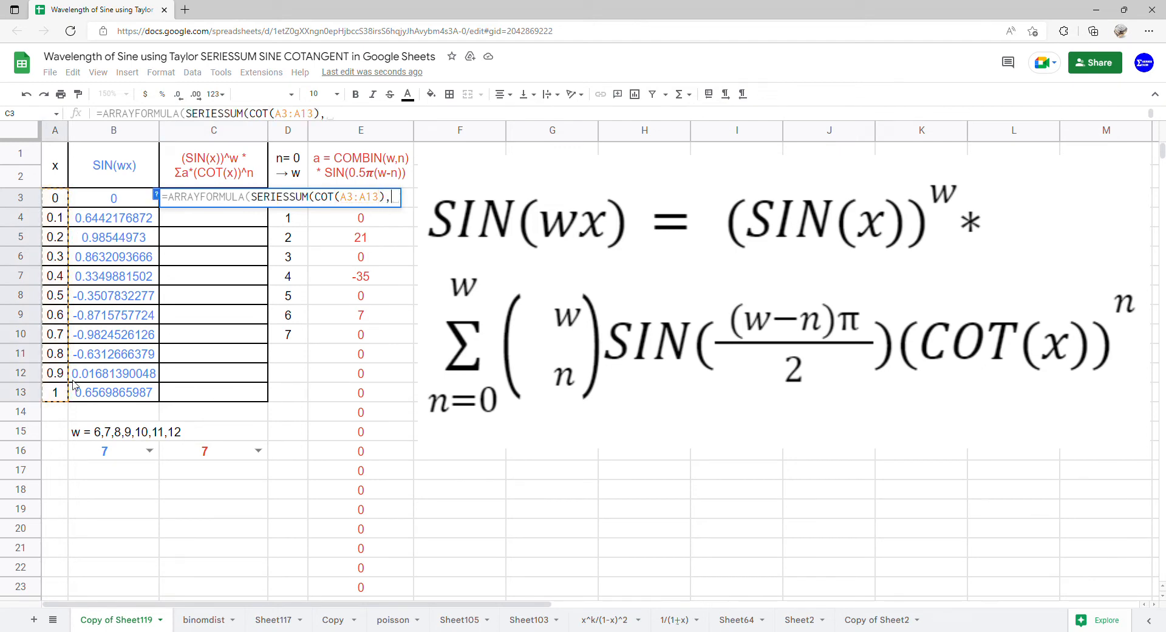
pyautogui.write('0,1,')
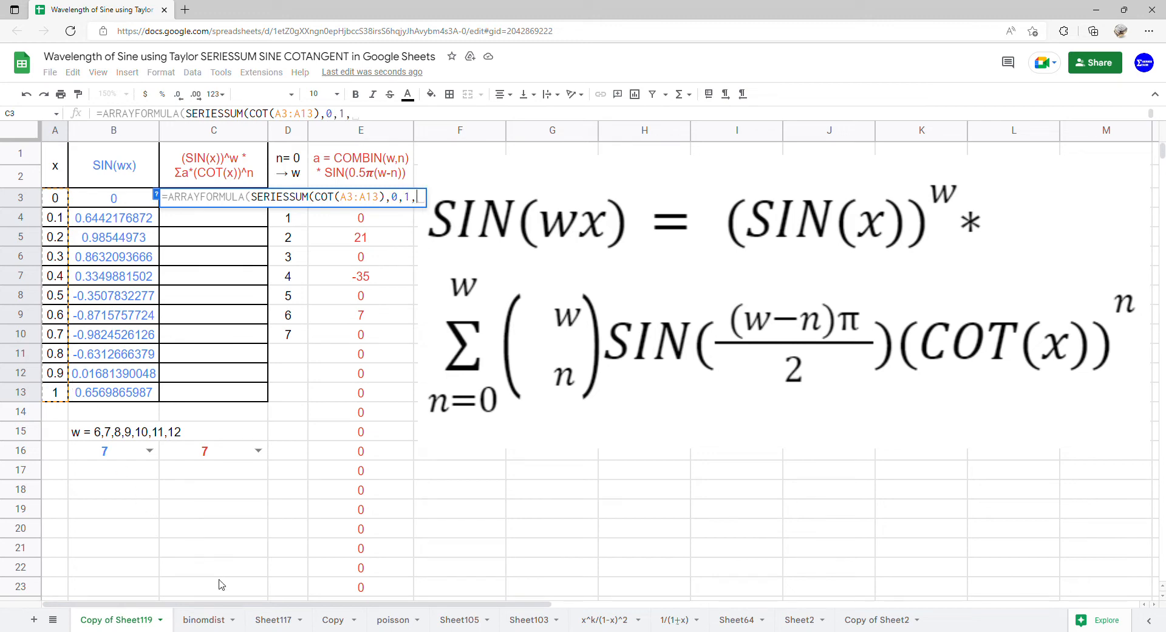
pyautogui.moveTo(374, 587); pyautogui.dragTo(378, 208)
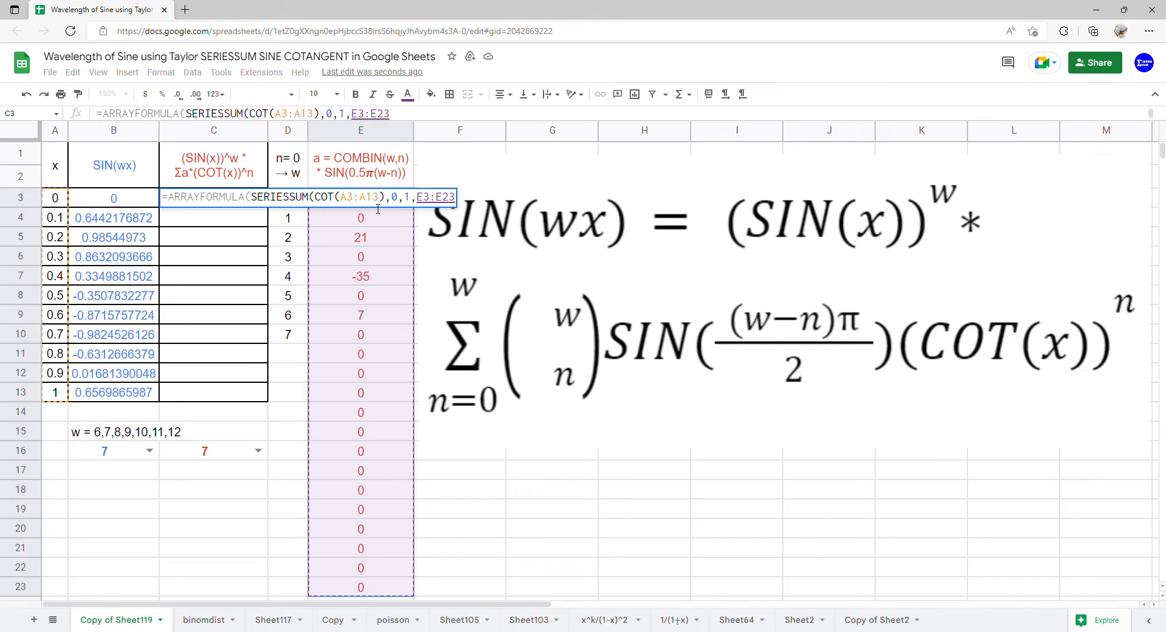
pyautogui.press('Return')
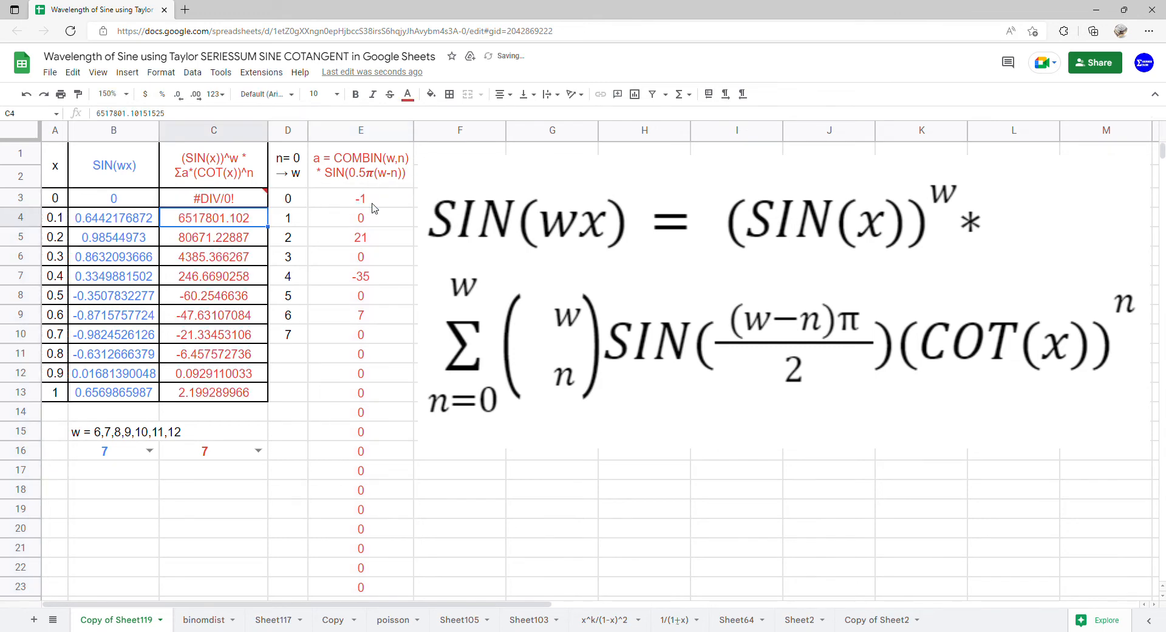
# Wrap the SERIESSUM expression in C3 in IF(A3:A13=0,0,...) so that x = 0 returns 0.
pyautogui.doubleClick(255, 202)
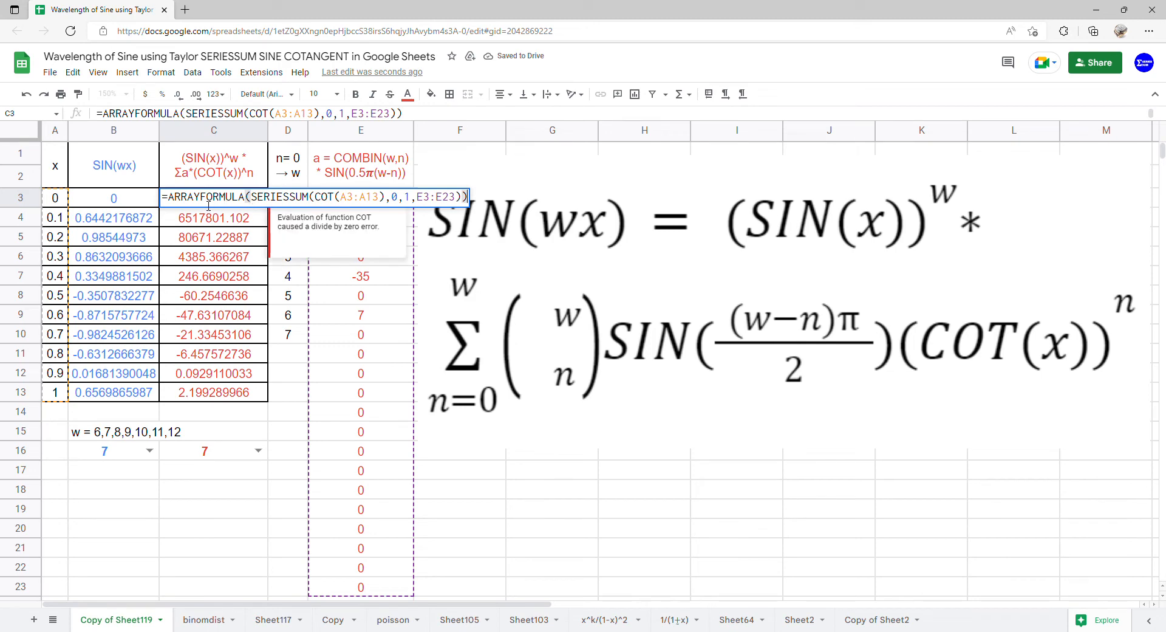
pyautogui.click(249, 197)
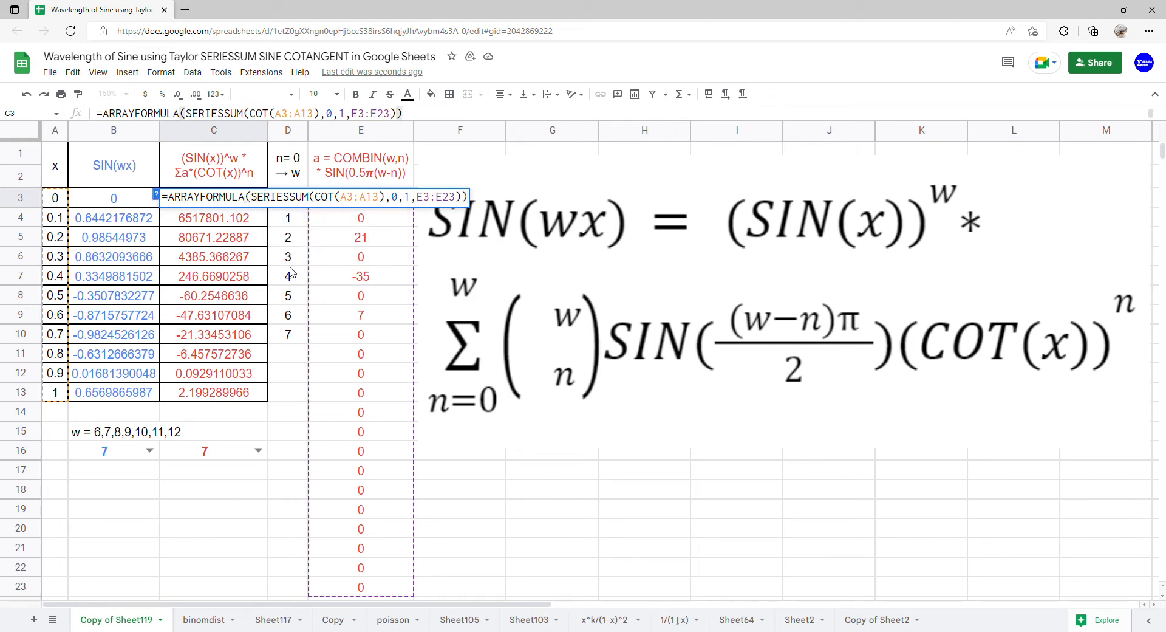
pyautogui.write('(IF')
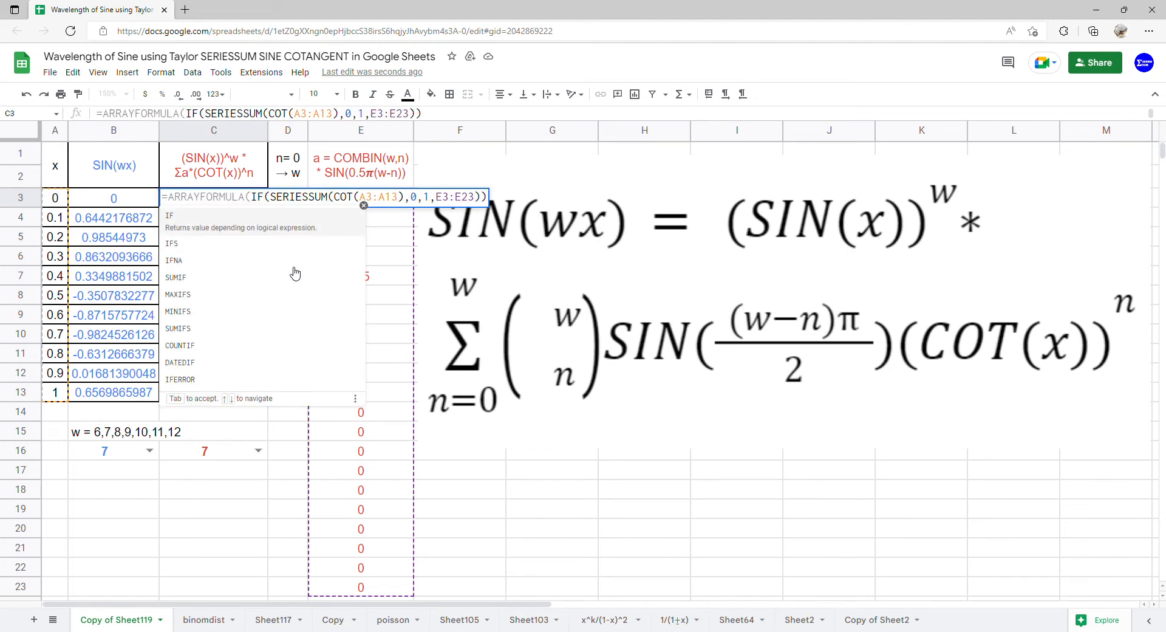
pyautogui.click(278, 204)
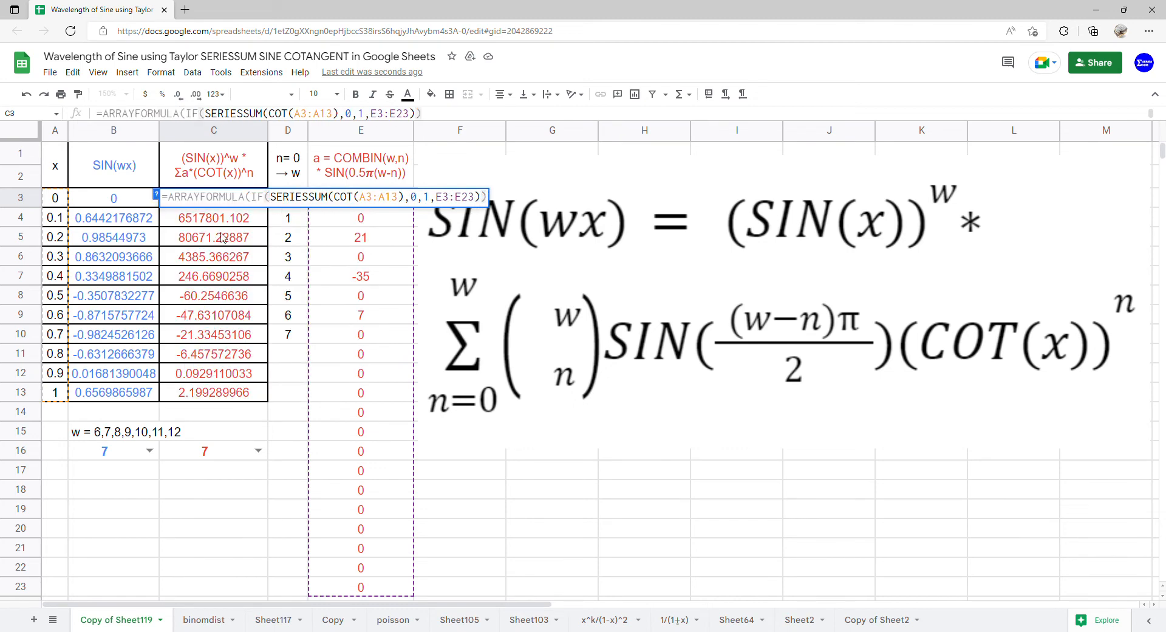
pyautogui.moveTo(57, 203); pyautogui.dragTo(63, 394)
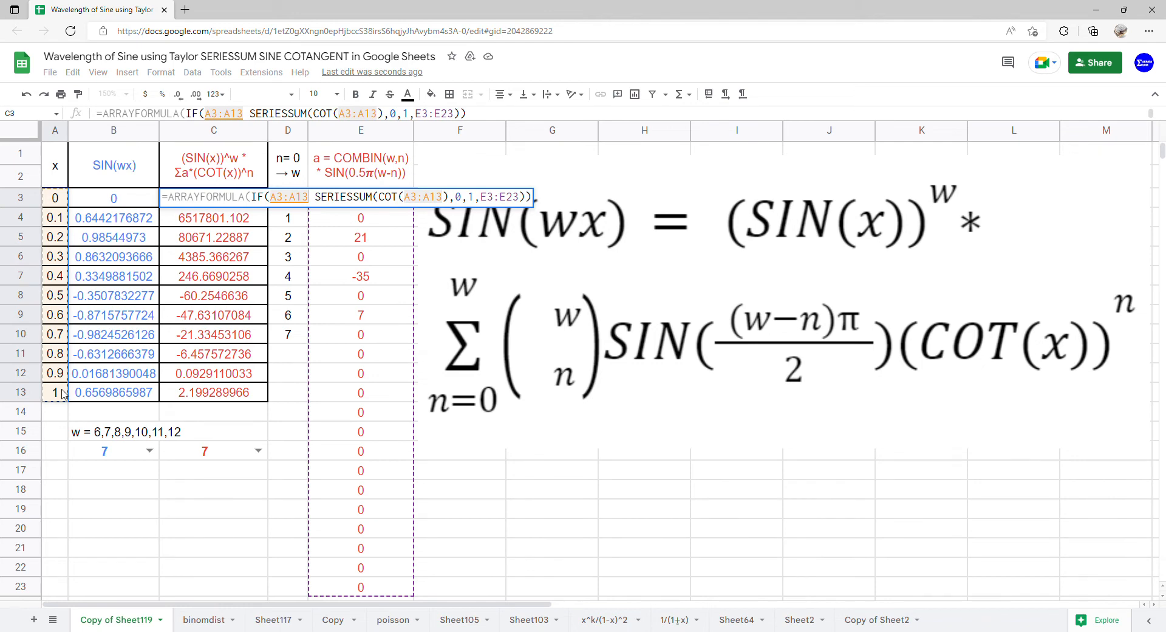
pyautogui.write('=0,')
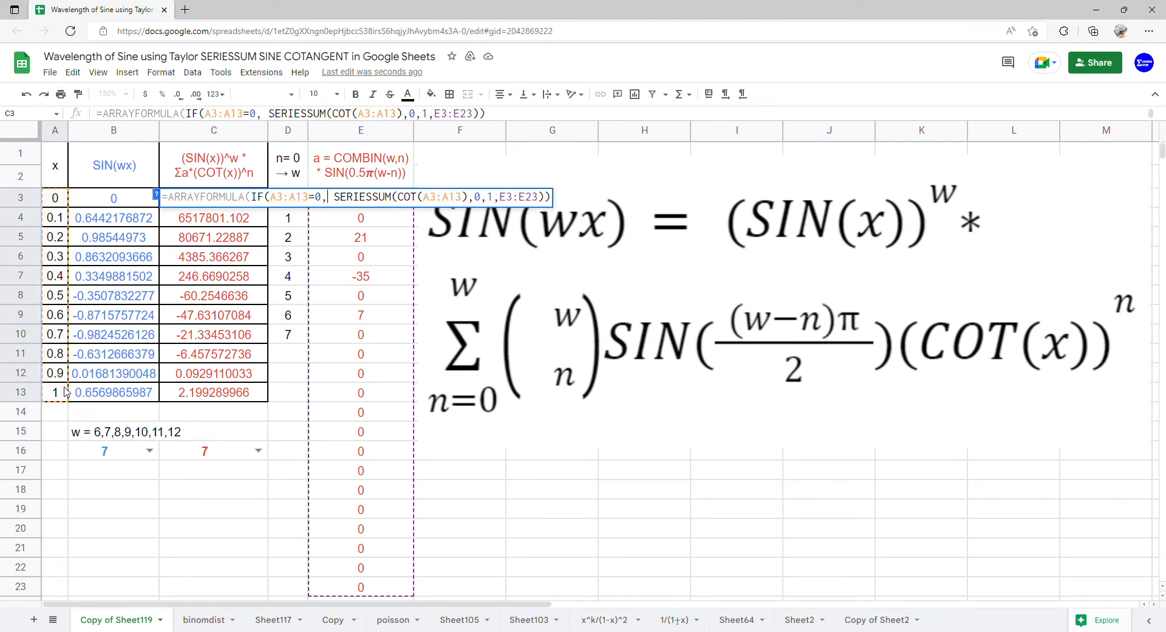
pyautogui.write('0,')
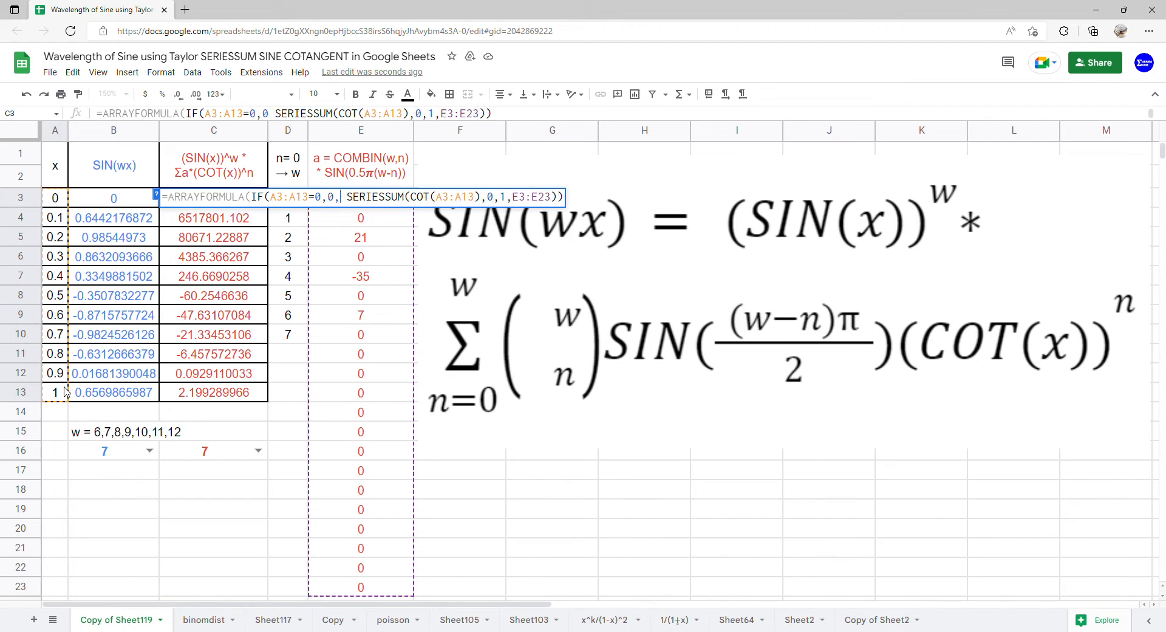
pyautogui.press('Return')
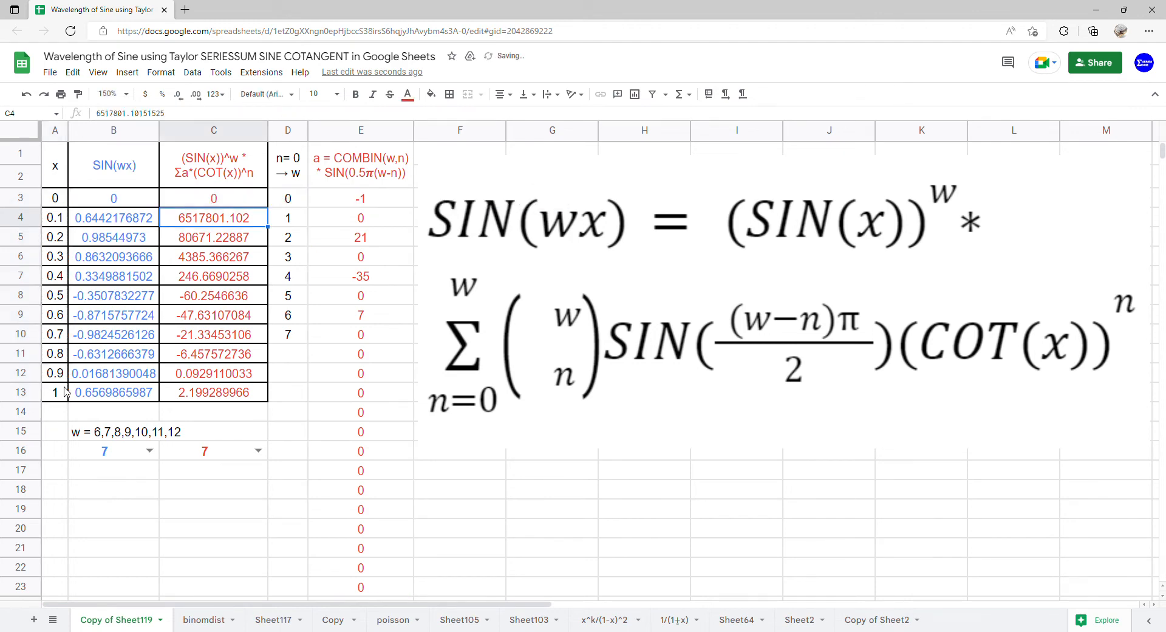
# Multiply the SERIESSUM term in C3's formula by SIN(A3:A13)^C16.
pyautogui.doubleClick(196, 199)
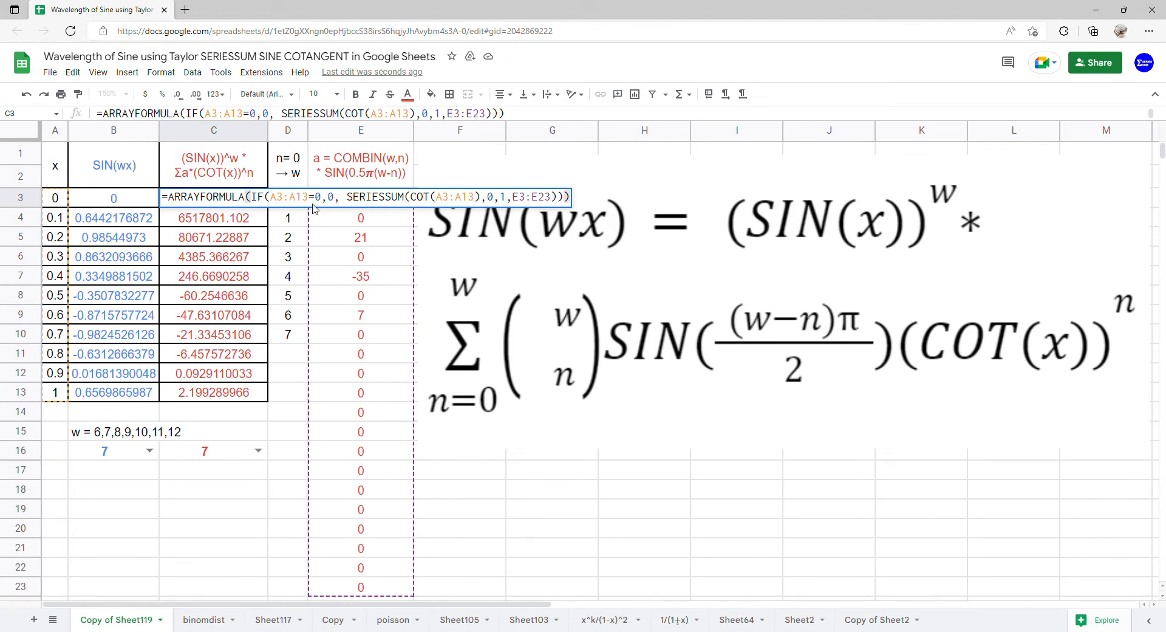
pyautogui.click(351, 202)
pyautogui.write('*')
pyautogui.press('Left')
pyautogui.write('SIN')
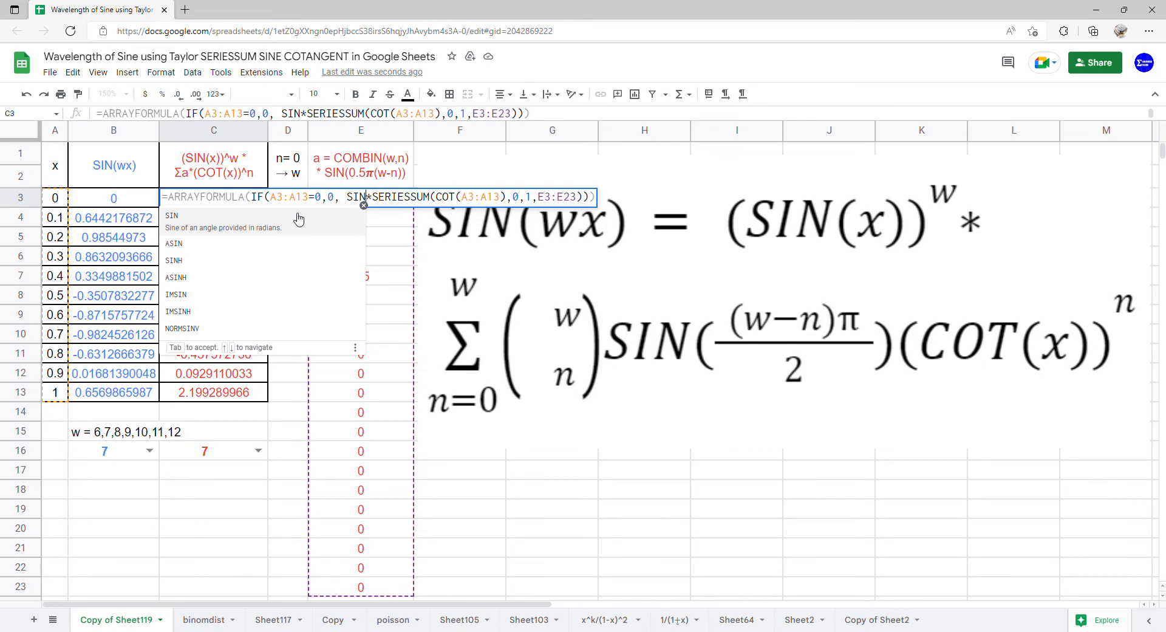
pyautogui.write('(')
pyautogui.moveTo(53, 197); pyautogui.dragTo(64, 406)
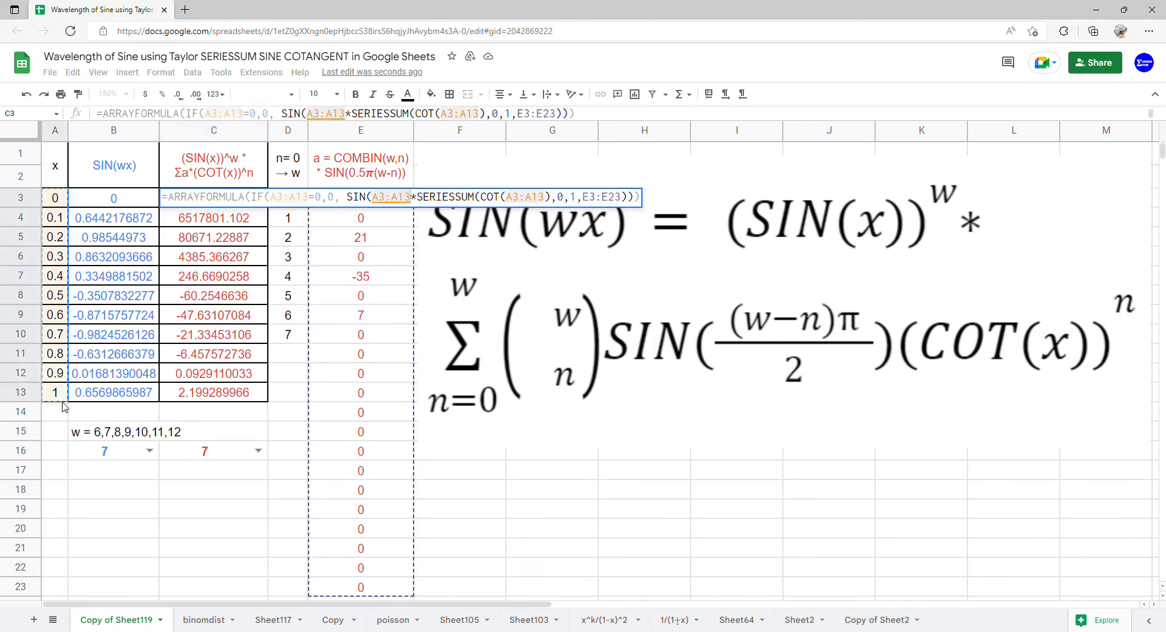
pyautogui.write(')^')
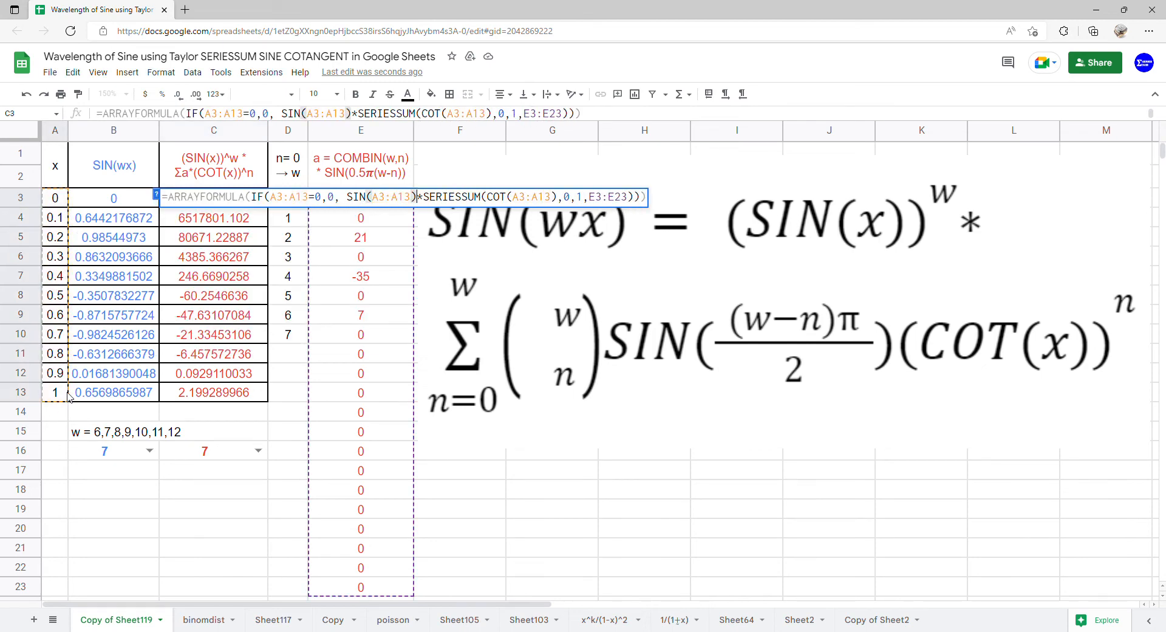
pyautogui.click(188, 458)
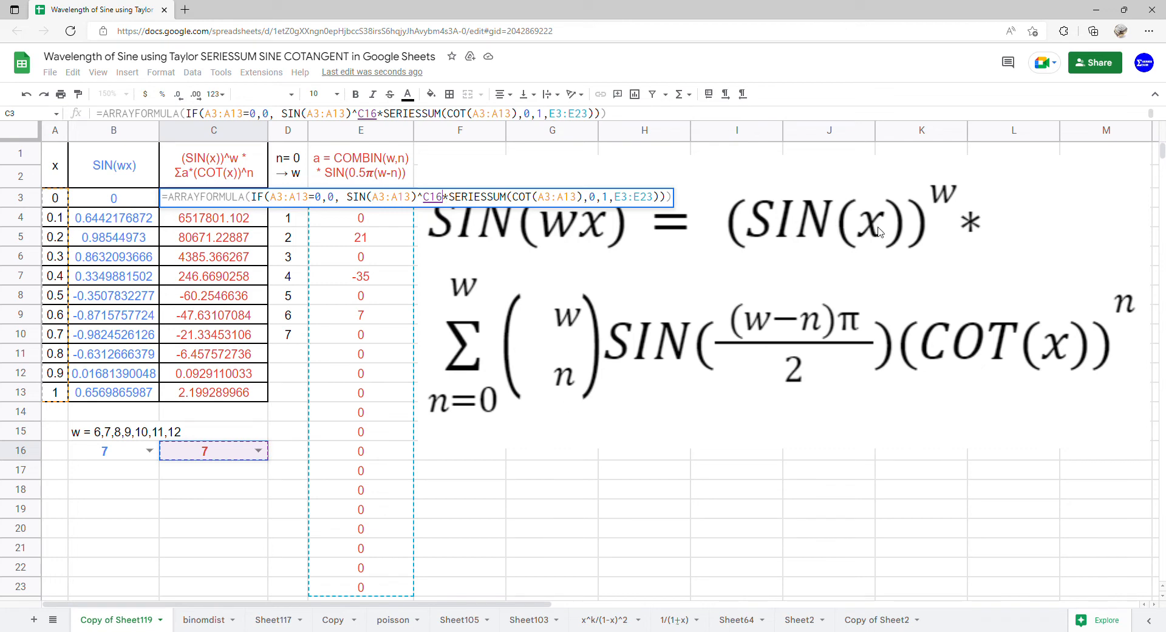
pyautogui.press('Return')
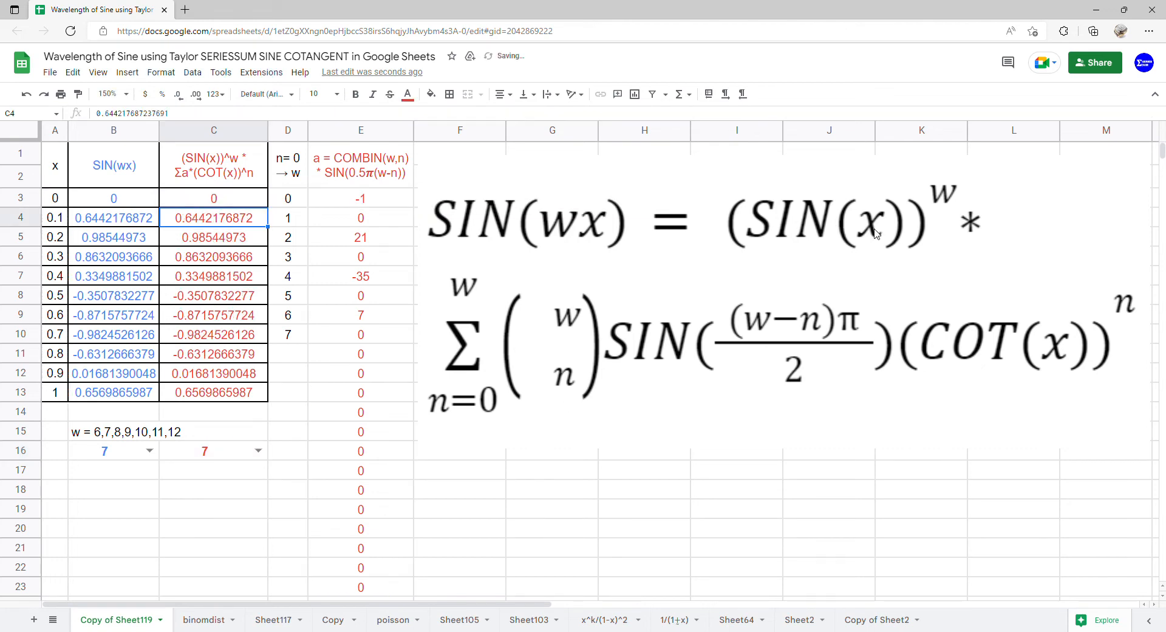
# Insert a scatter chart of the range A1:C13, using column A as labels.
pyautogui.moveTo(61, 176); pyautogui.dragTo(218, 395)
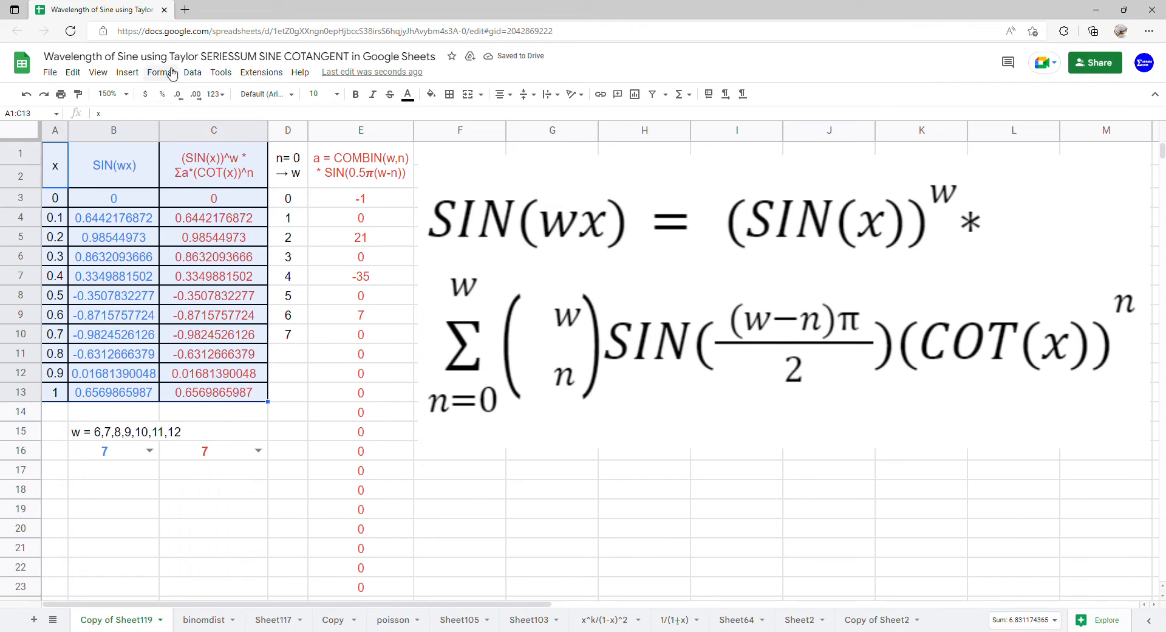
pyautogui.click(127, 73)
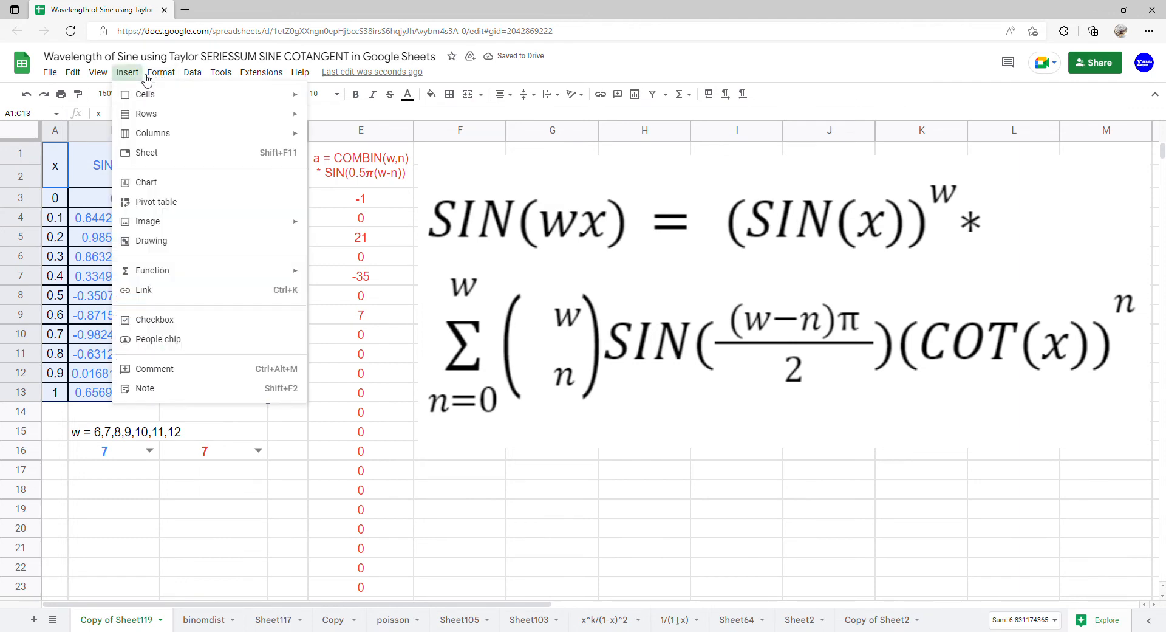
pyautogui.click(154, 180)
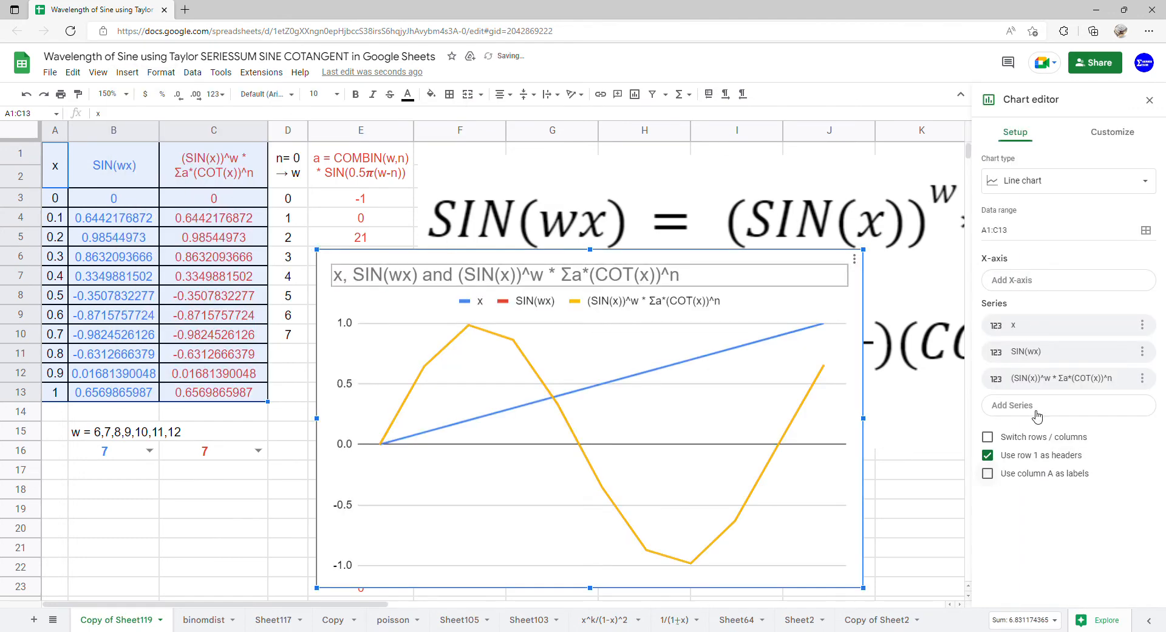
pyautogui.click(1012, 177)
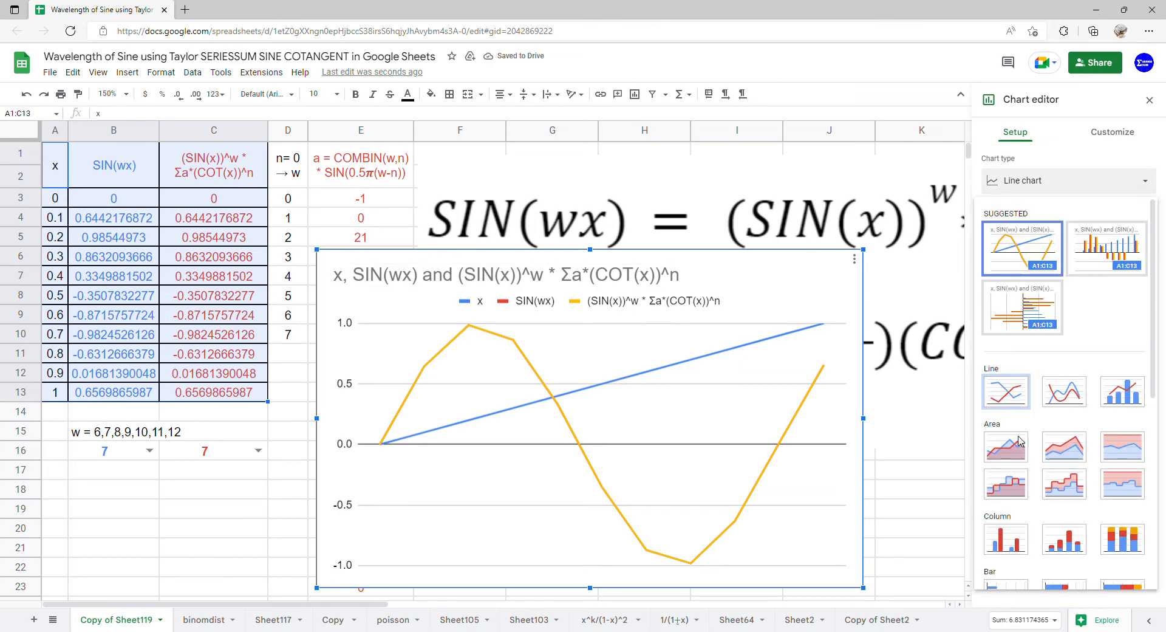
pyautogui.scroll(-5, 1018, 515)
pyautogui.click(1015, 479)
pyautogui.click(1012, 481)
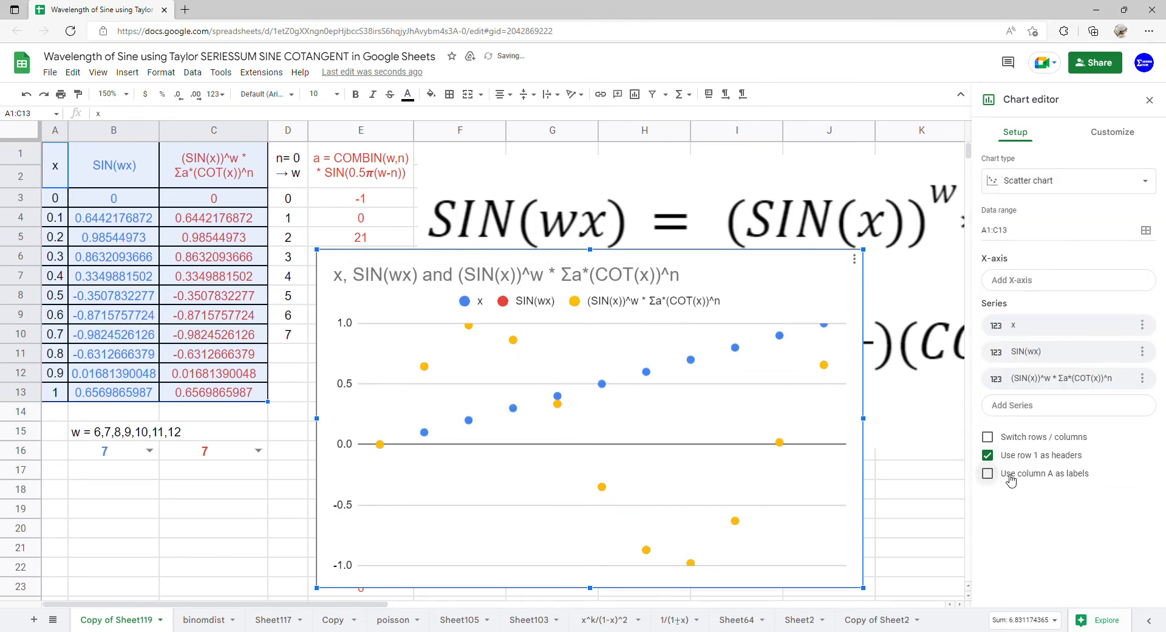
pyautogui.click(1140, 185)
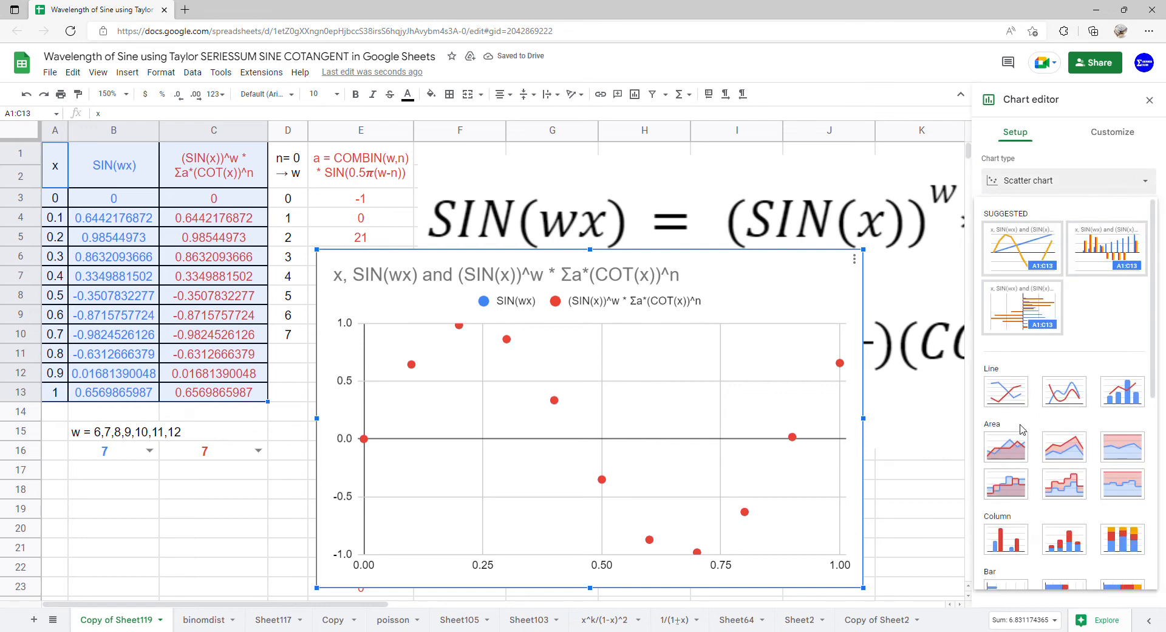
# Delete the chart's title text.
pyautogui.click(1111, 137)
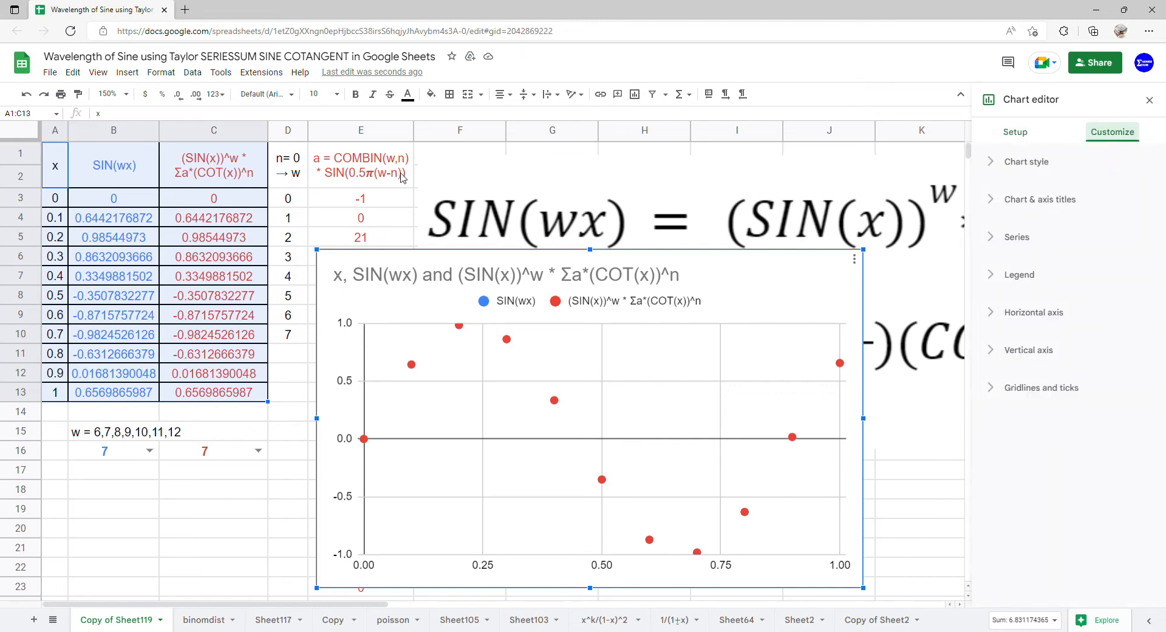
pyautogui.doubleClick(454, 284)
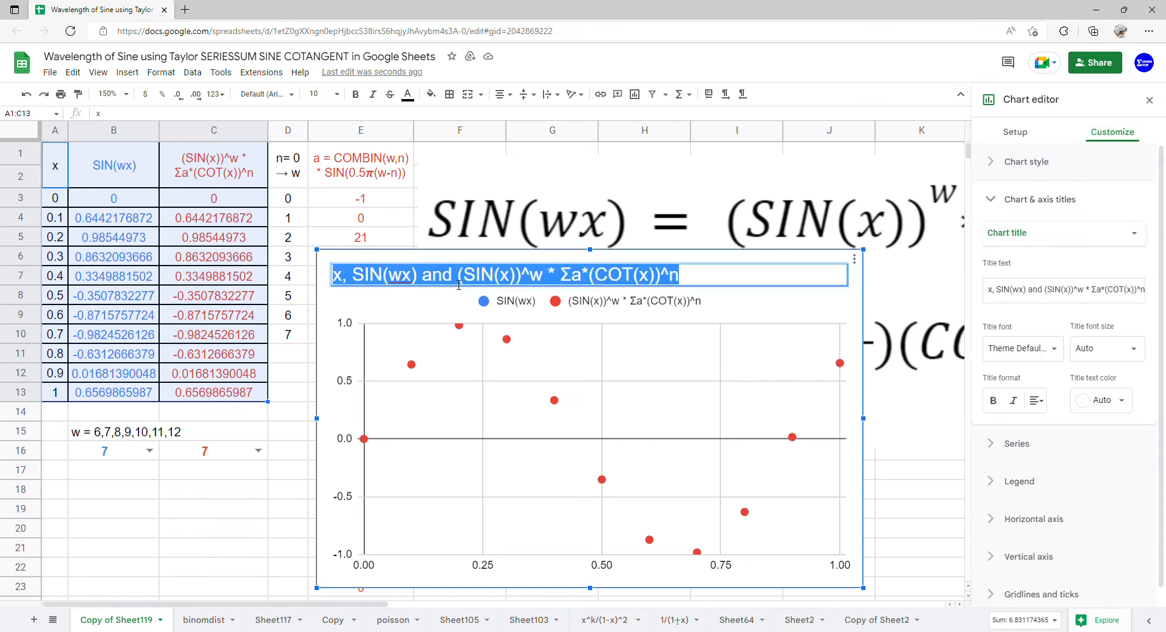
pyautogui.press('BackSpace')
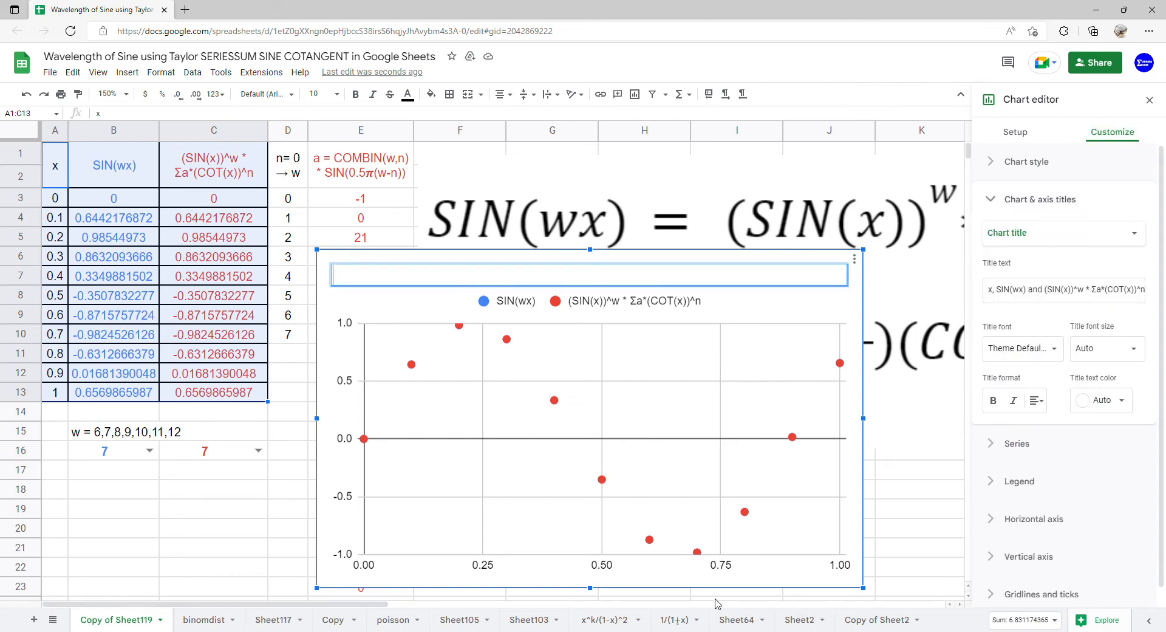
pyautogui.click(681, 413)
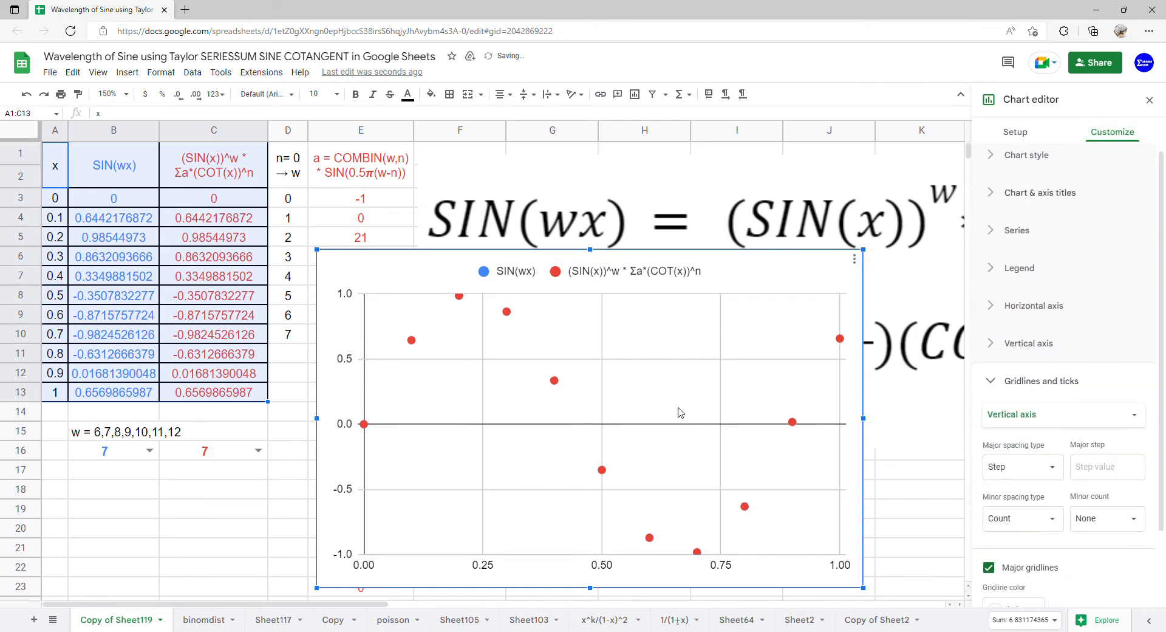
# Add a polynomial trendline of degree 10 to all series in the scatter chart.
pyautogui.click(1068, 238)
pyautogui.click(1027, 444)
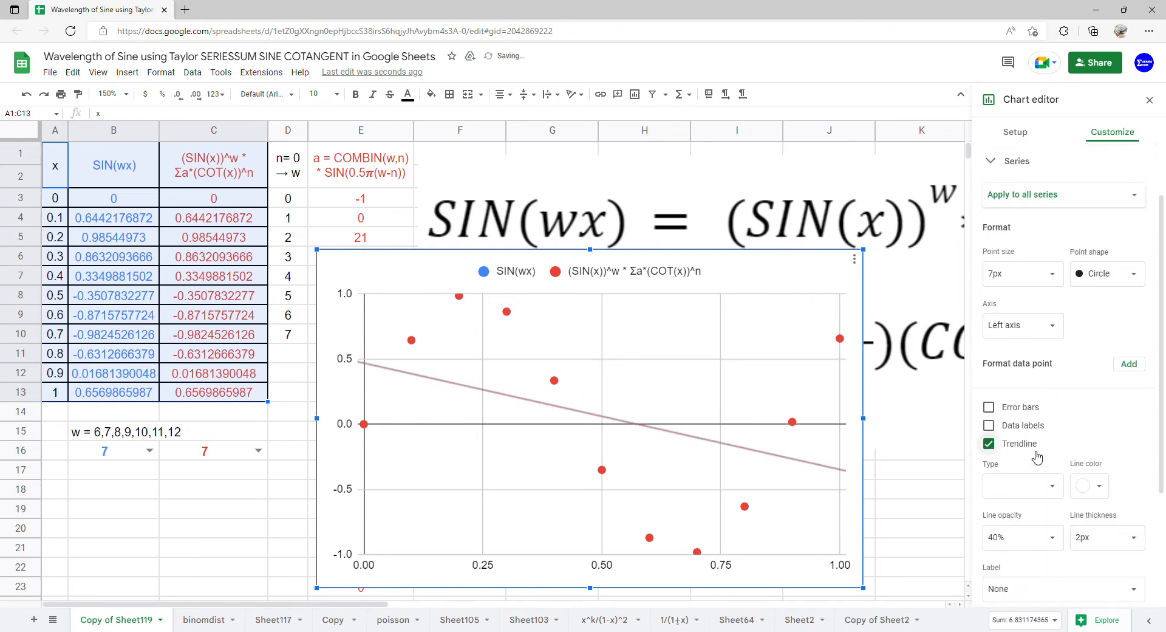
pyautogui.scroll(-1, 1033, 449)
pyautogui.click(1058, 422)
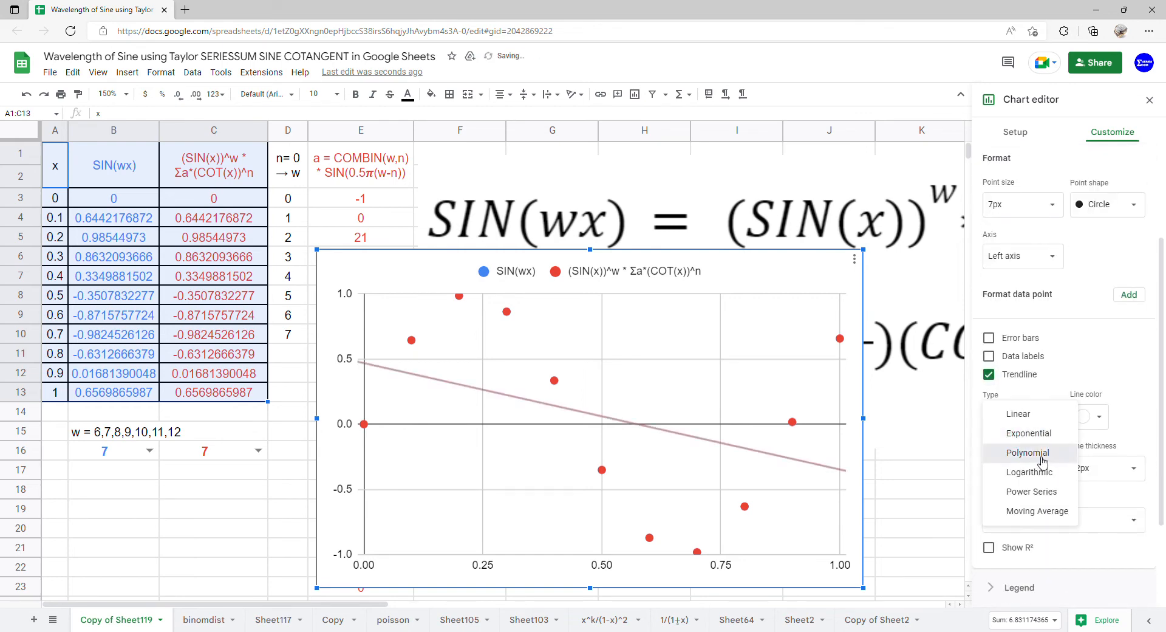
pyautogui.click(1040, 453)
pyautogui.scroll(-2, 1048, 452)
pyautogui.click(1058, 340)
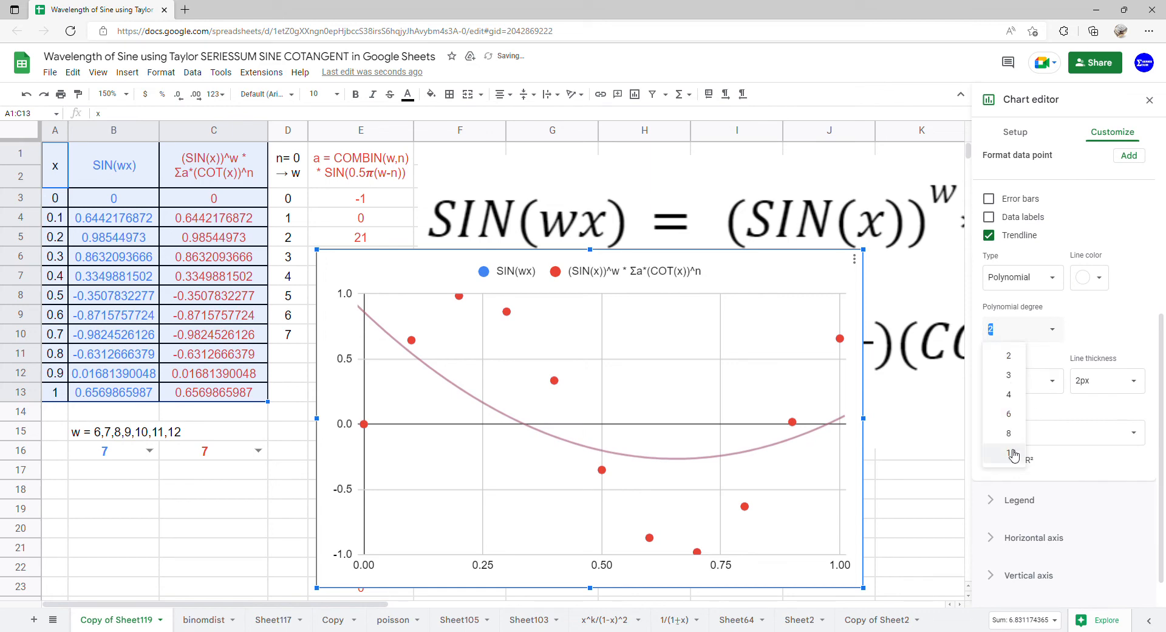
pyautogui.click(1012, 452)
# Label the trendlines with their equations and close the chart editor.
pyautogui.click(1092, 444)
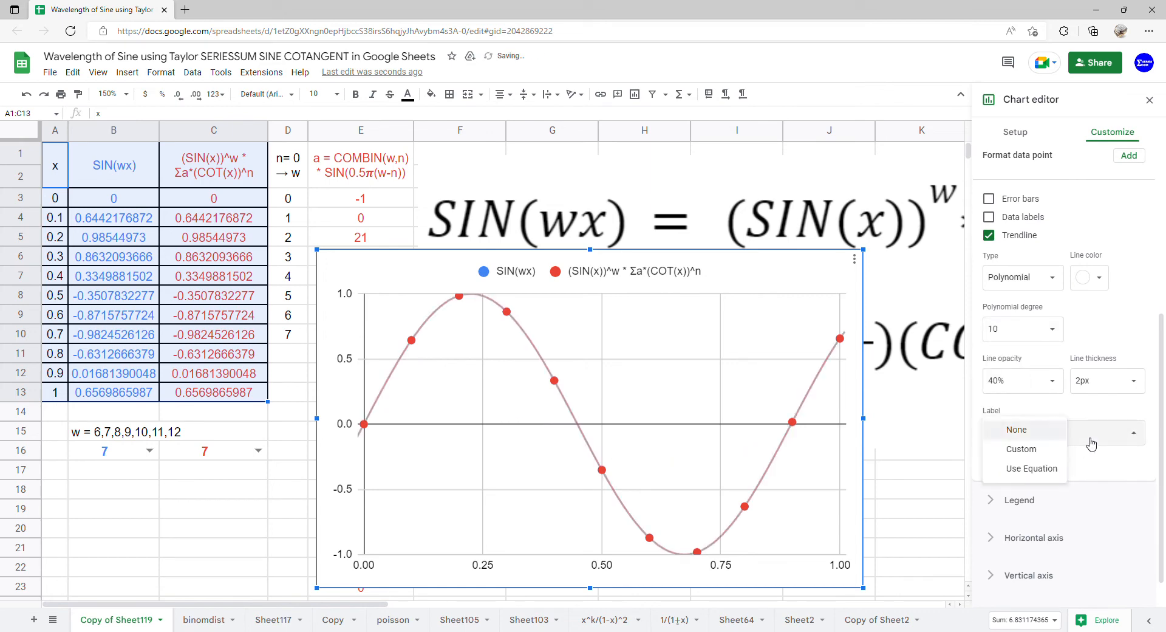
pyautogui.click(1050, 470)
pyautogui.click(1150, 100)
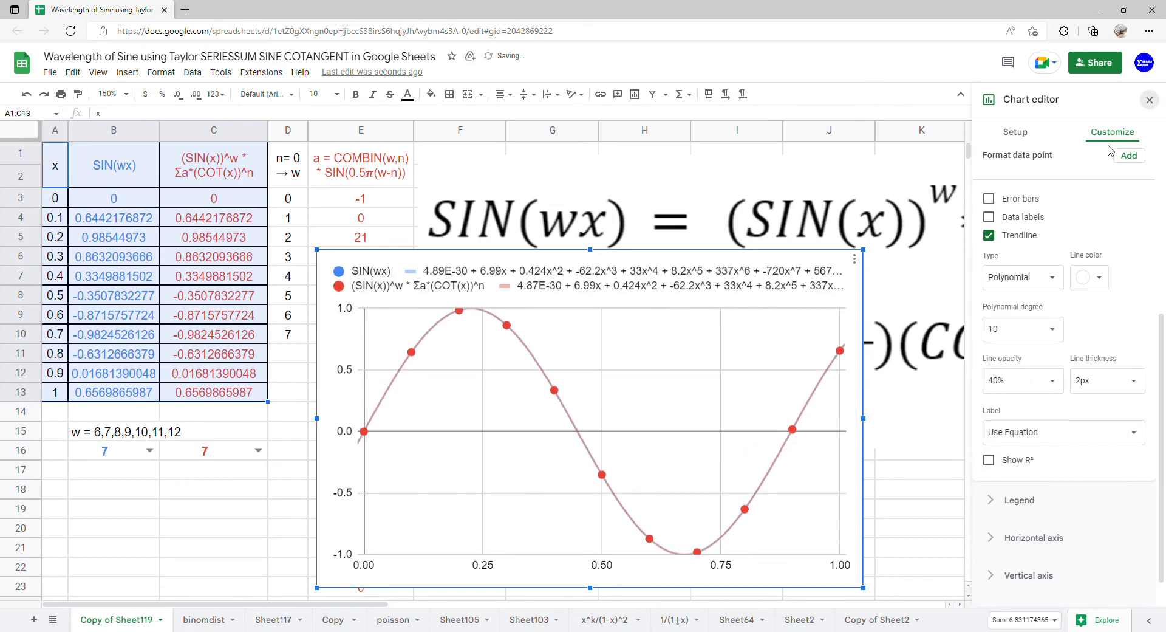
# Move the chart over the formula picture and enlarge it to cover columns F to M down to row 23, fitting both equations.
pyautogui.moveTo(571, 292); pyautogui.dragTo(684, 193)
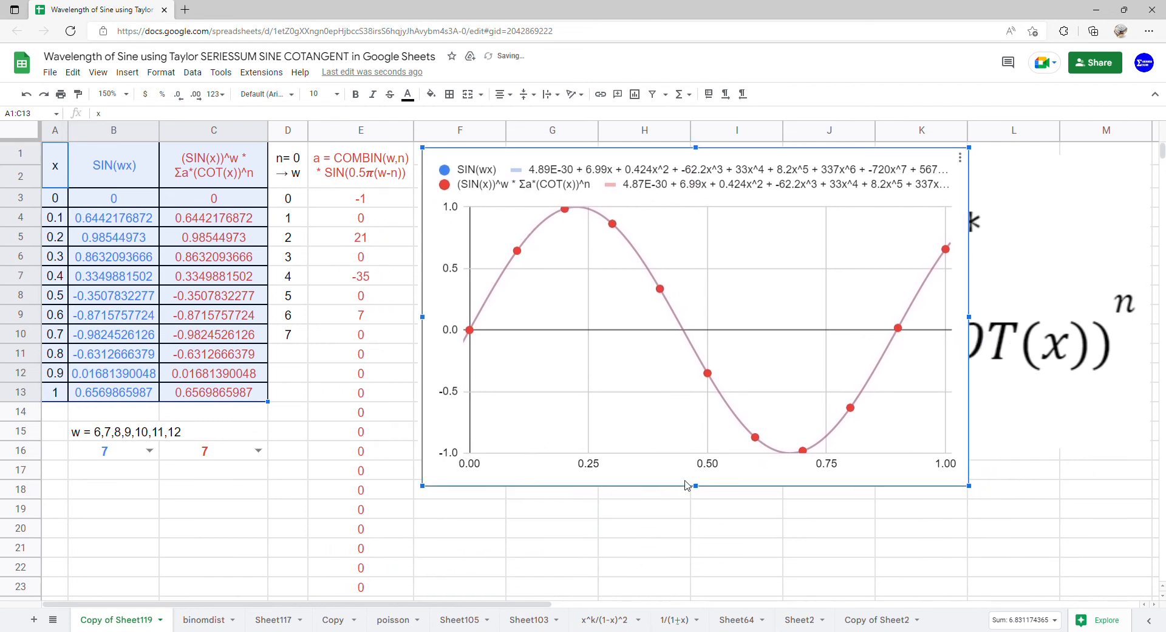
pyautogui.moveTo(698, 494); pyautogui.dragTo(691, 602)
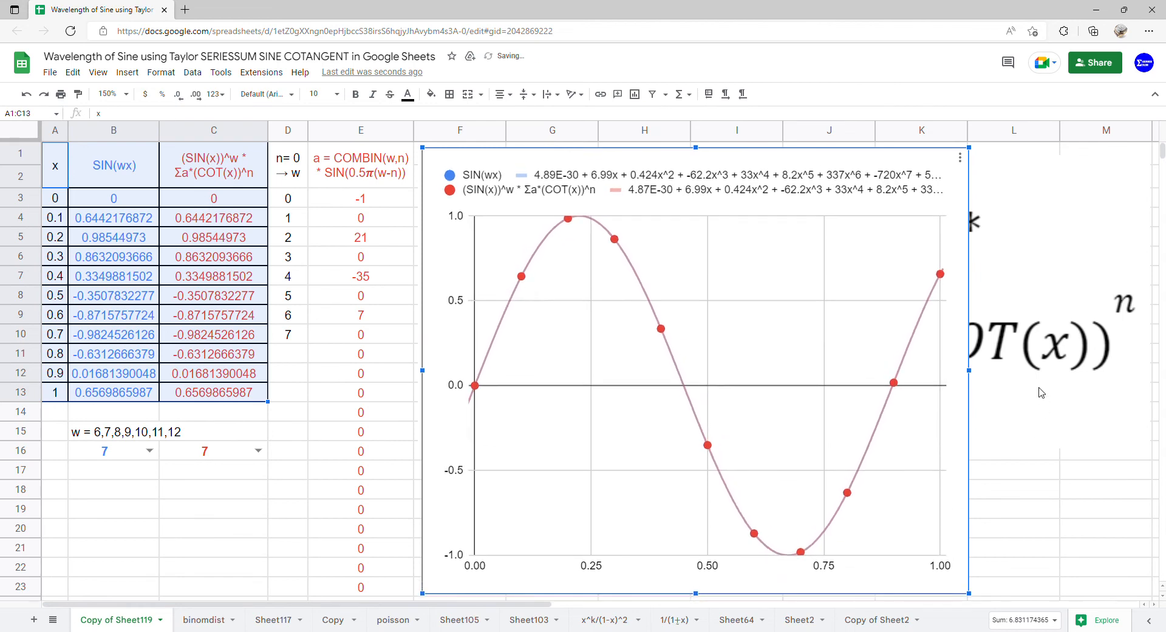
pyautogui.moveTo(975, 372); pyautogui.dragTo(1158, 372)
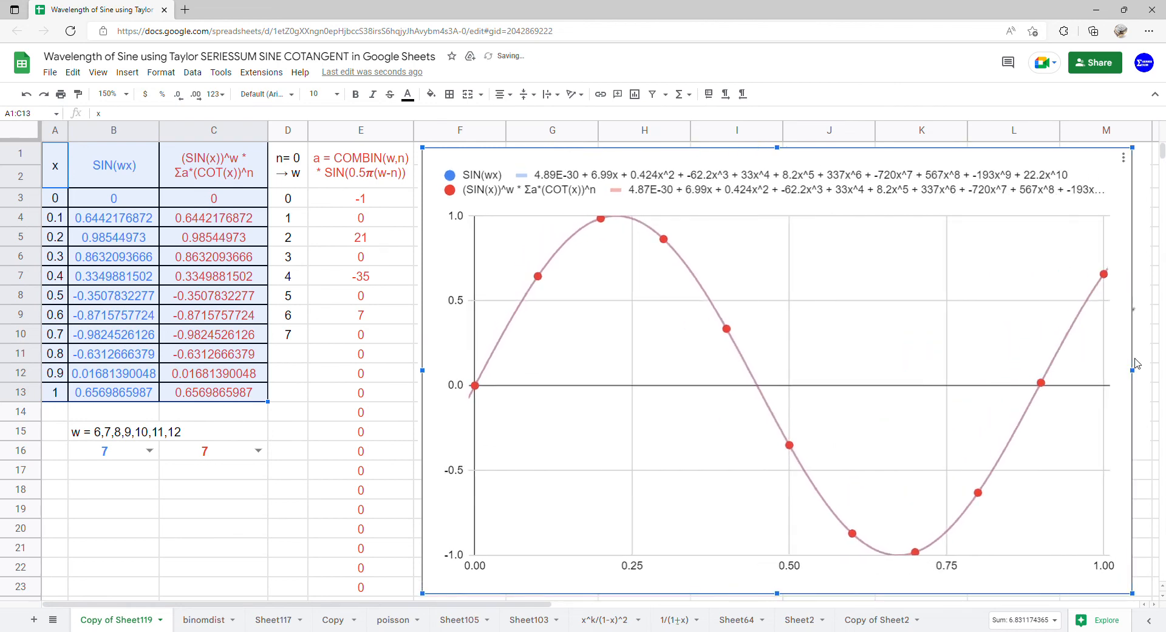
pyautogui.moveTo(1023, 358); pyautogui.dragTo(1006, 359)
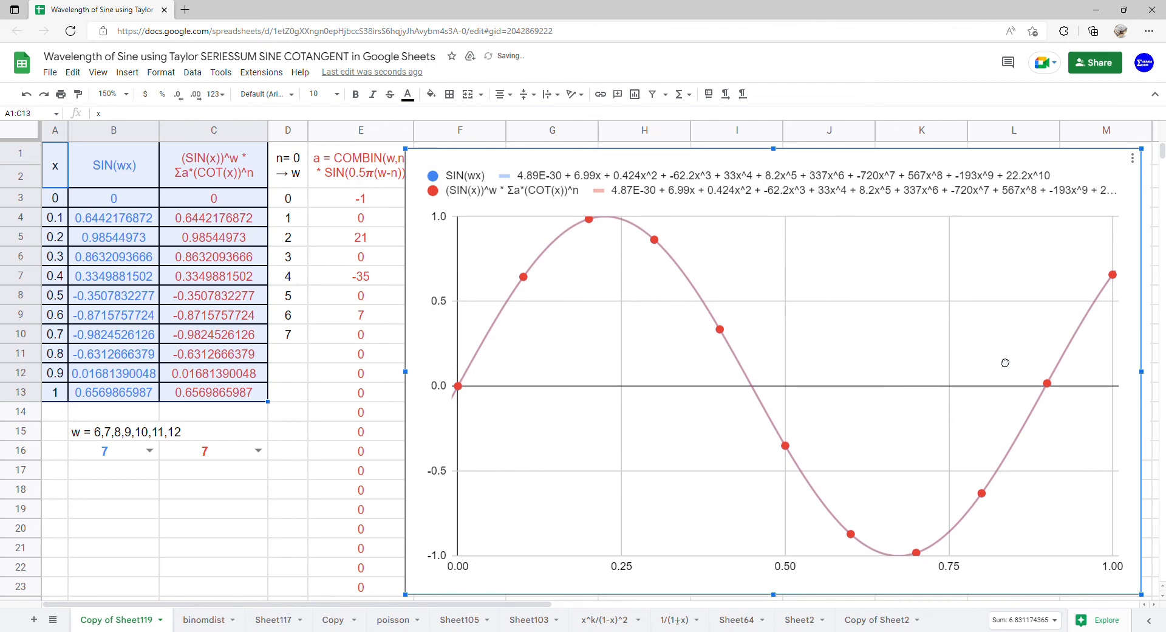
pyautogui.moveTo(1145, 372); pyautogui.dragTo(1165, 369)
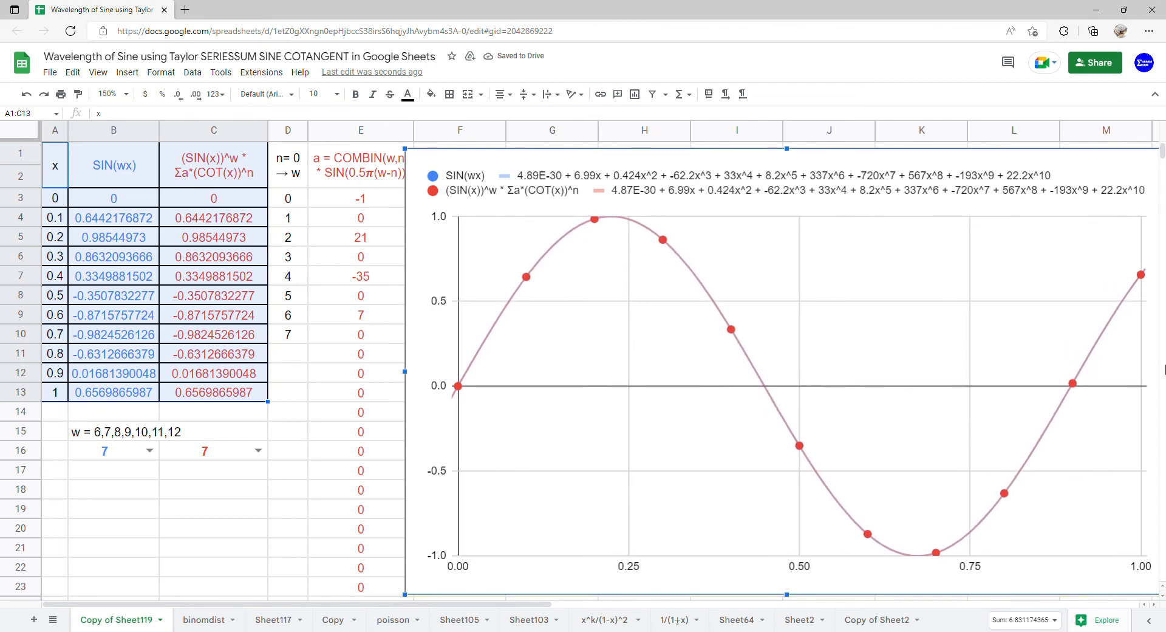
pyautogui.moveTo(1093, 374); pyautogui.dragTo(1084, 375)
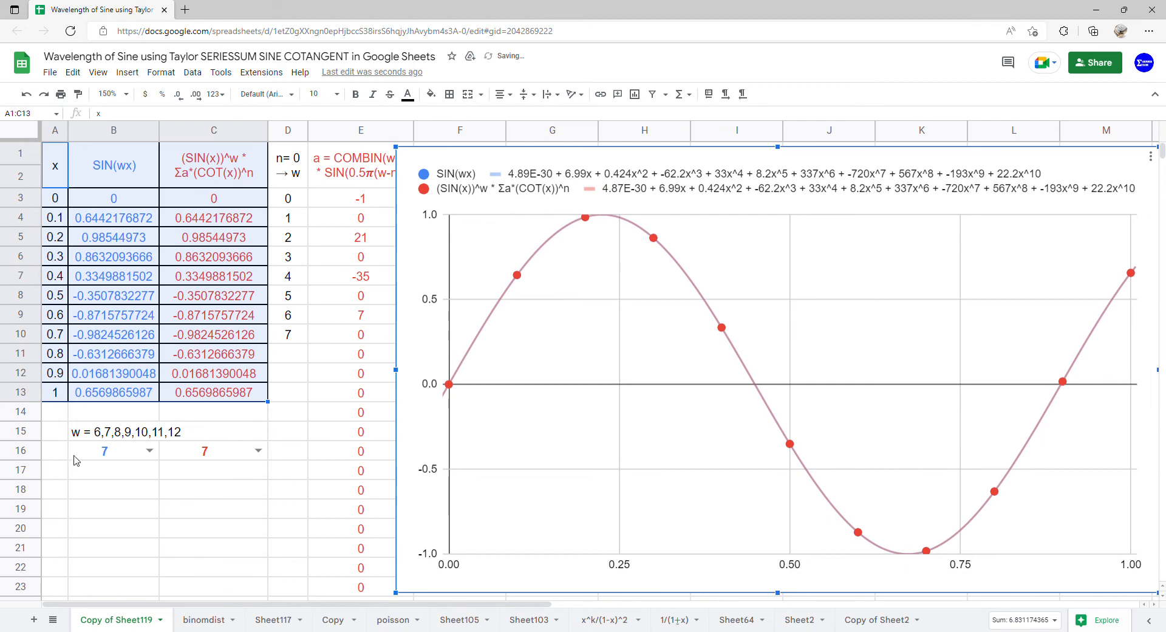
# Set w to 6 in cells B16 and C16 to compare both curves in the chart.
pyautogui.click(149, 450)
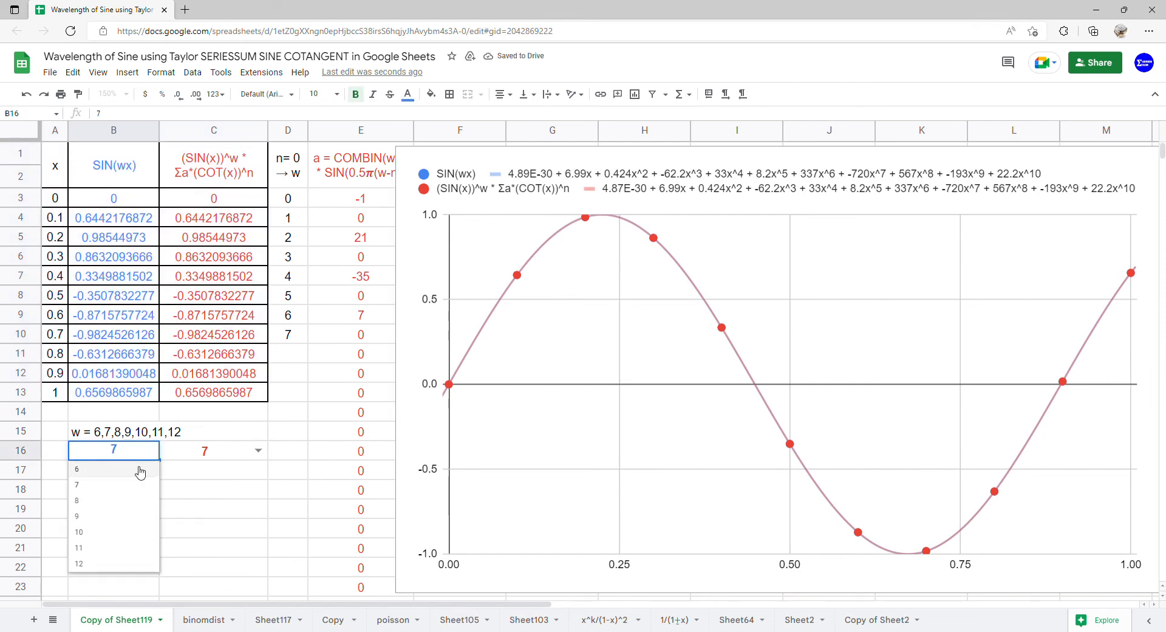
pyautogui.click(136, 470)
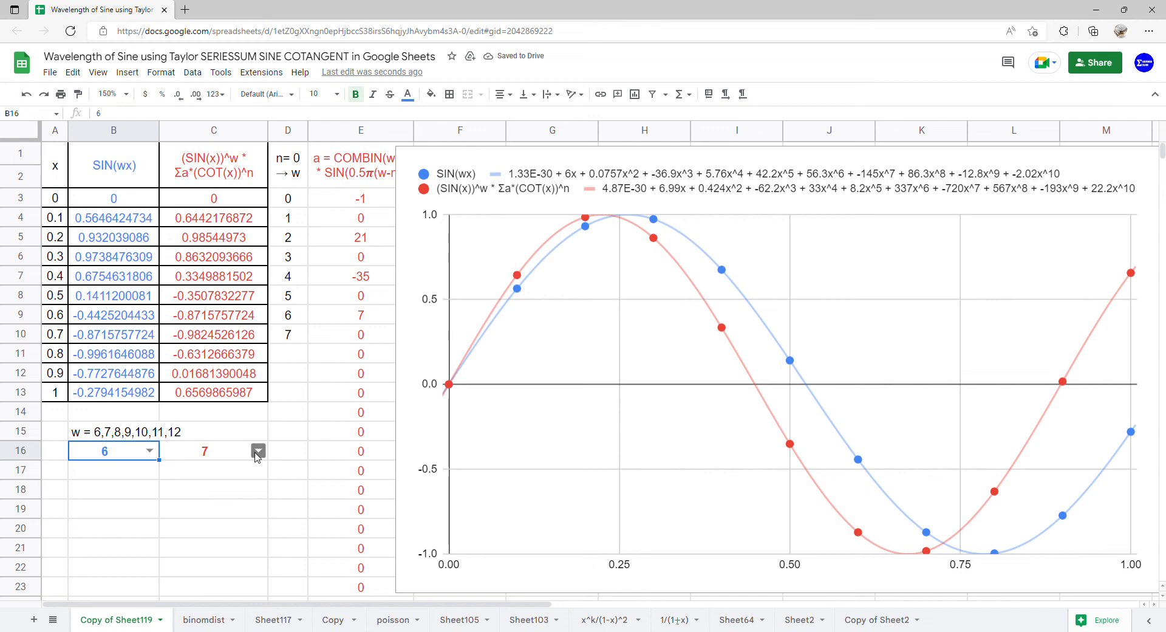
pyautogui.click(258, 452)
pyautogui.click(231, 478)
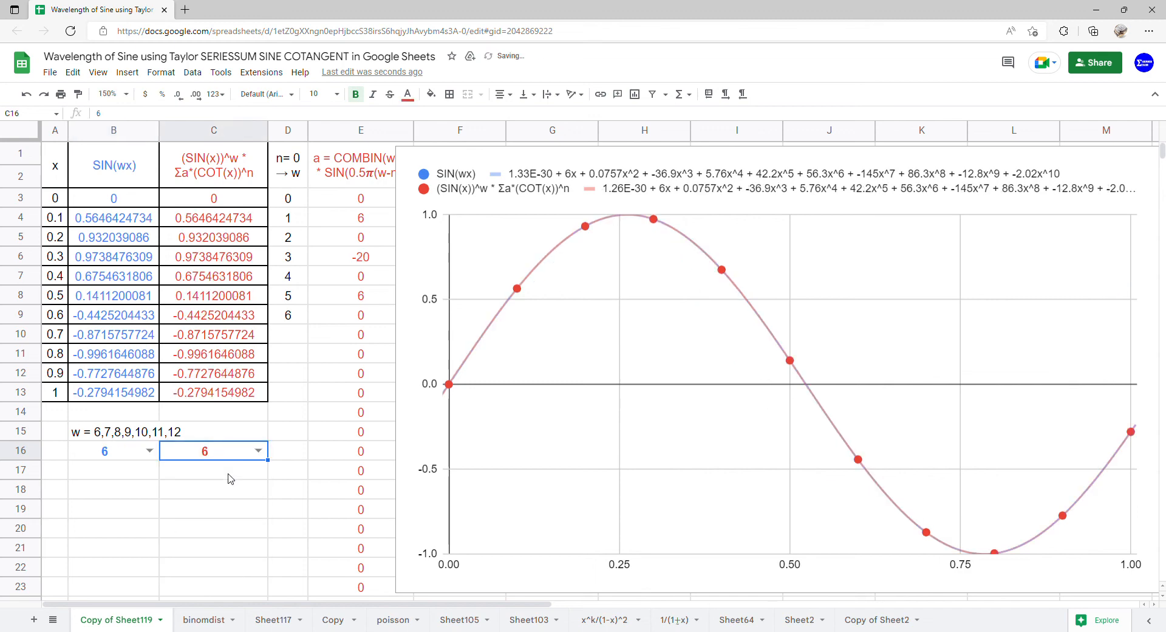
# Set w to 7 in cells B16 and C16 to compare both curves in the chart.
pyautogui.click(149, 451)
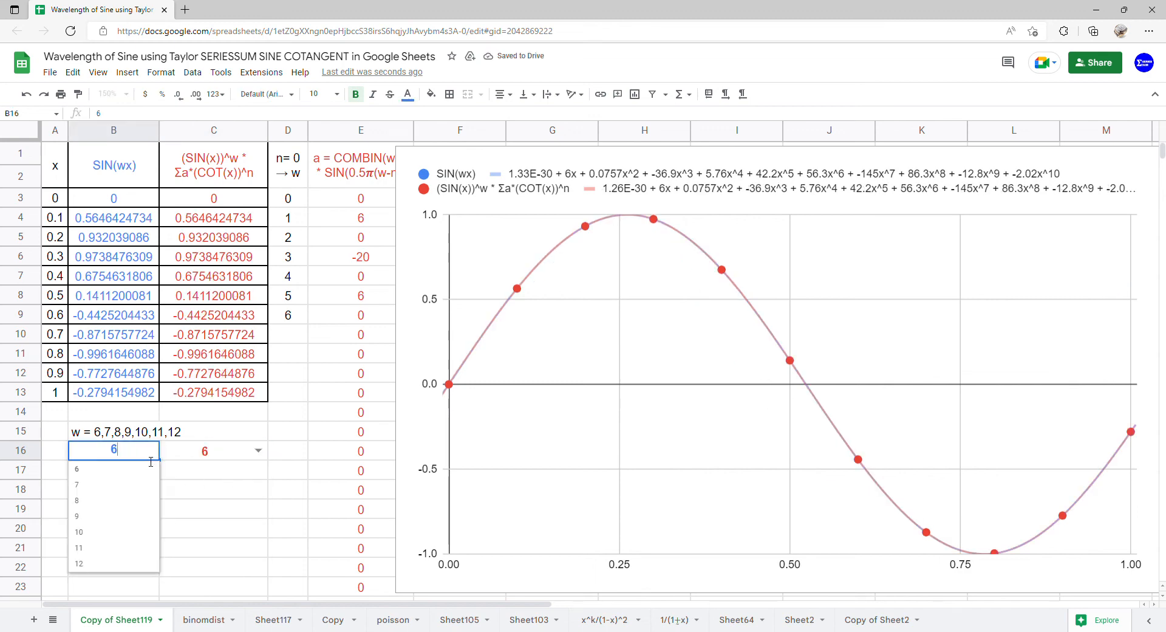
pyautogui.click(121, 485)
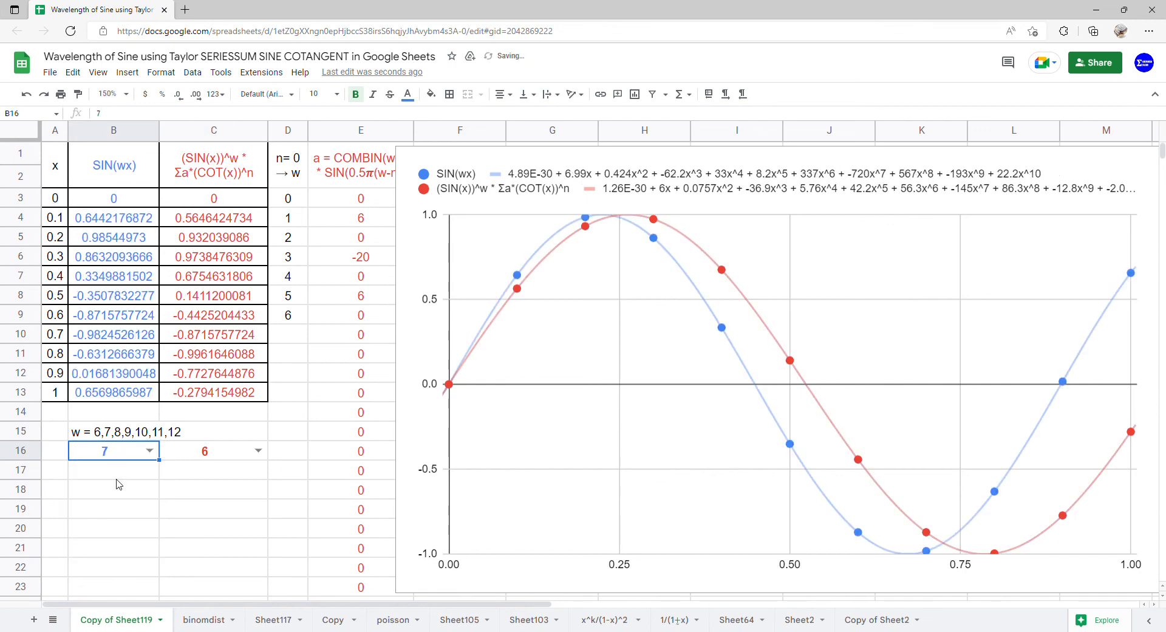
pyautogui.click(259, 451)
pyautogui.click(231, 488)
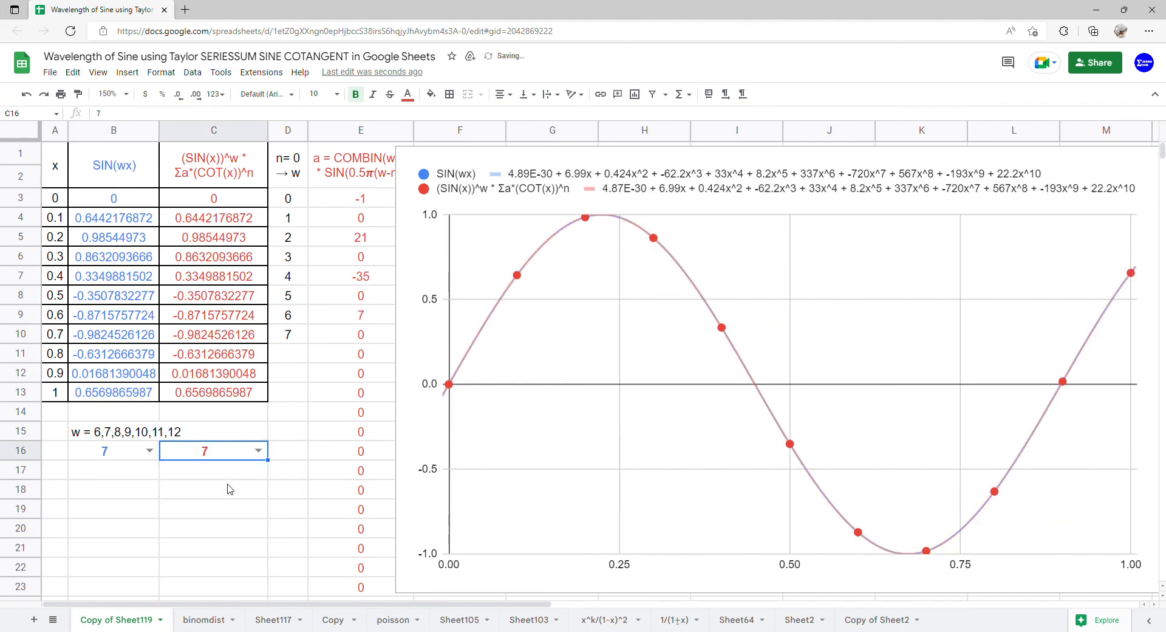
# Set w to 8 in cells B16 and C16 to compare both curves in the chart.
pyautogui.click(148, 449)
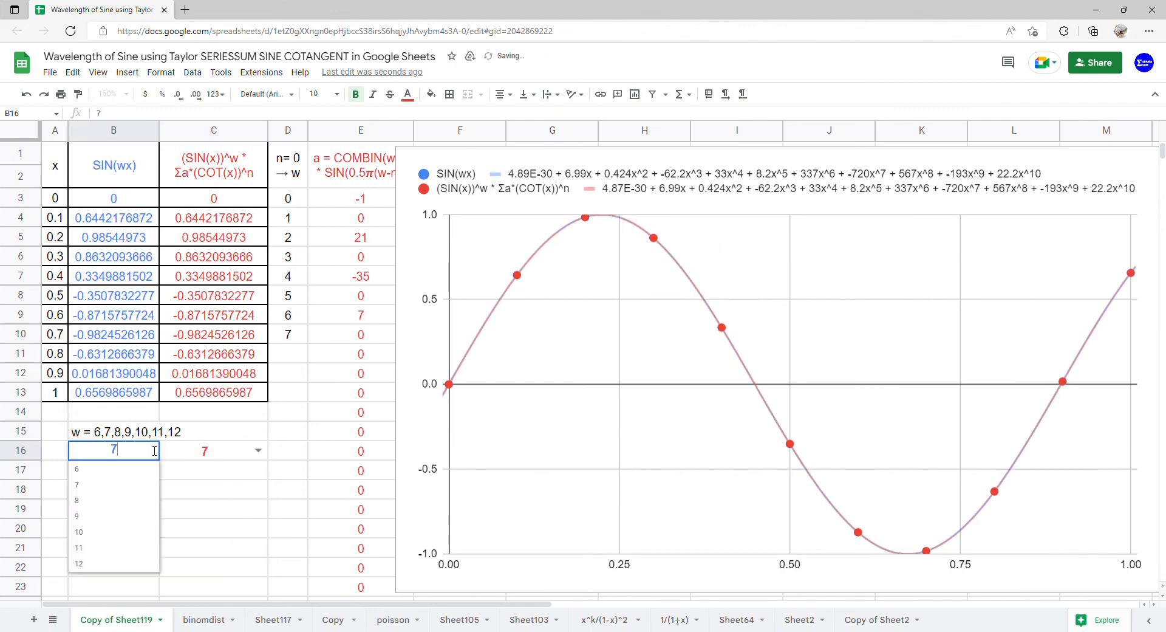
pyautogui.click(119, 502)
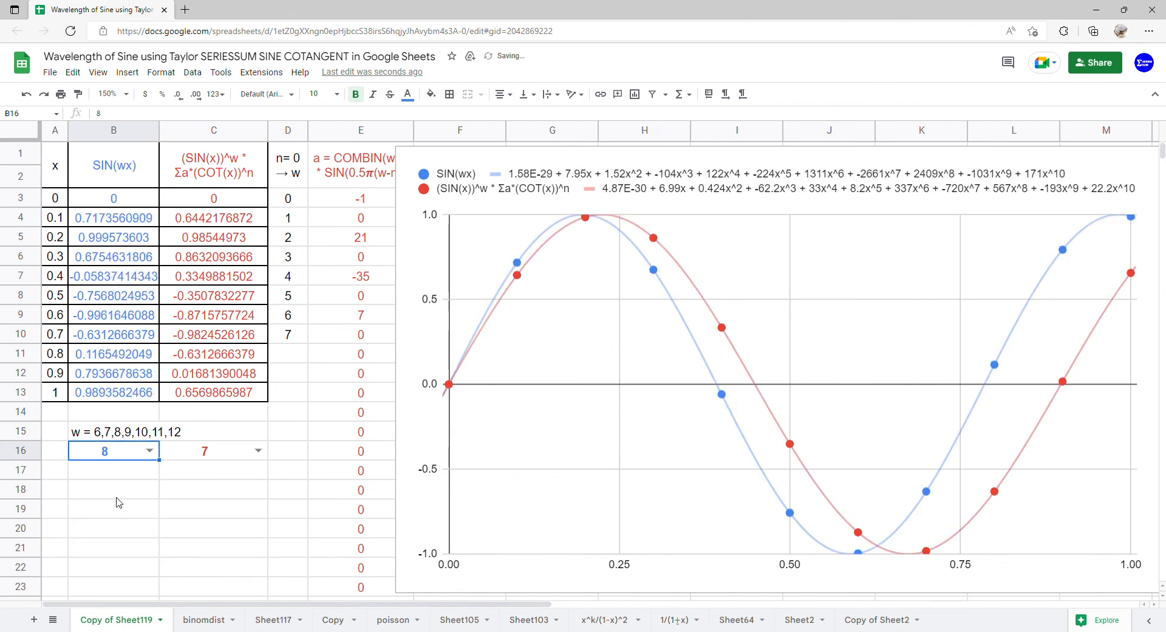
pyautogui.click(259, 451)
pyautogui.click(225, 500)
# Set w to 9 in cells B16 and C16 to compare both curves in the chart.
pyautogui.click(149, 454)
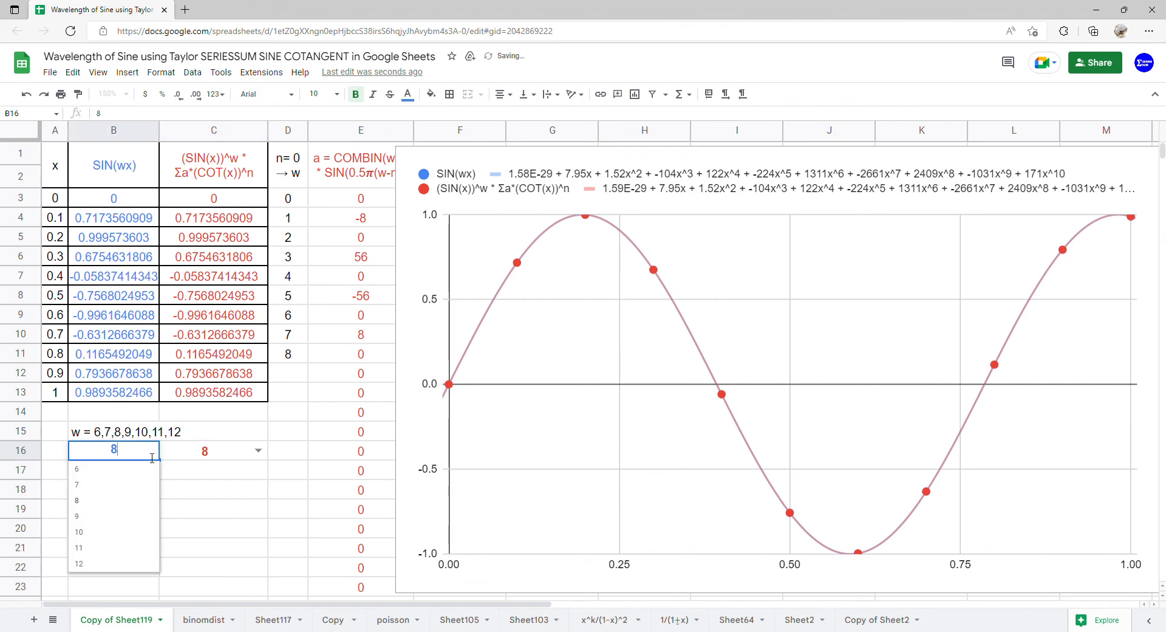
pyautogui.click(110, 523)
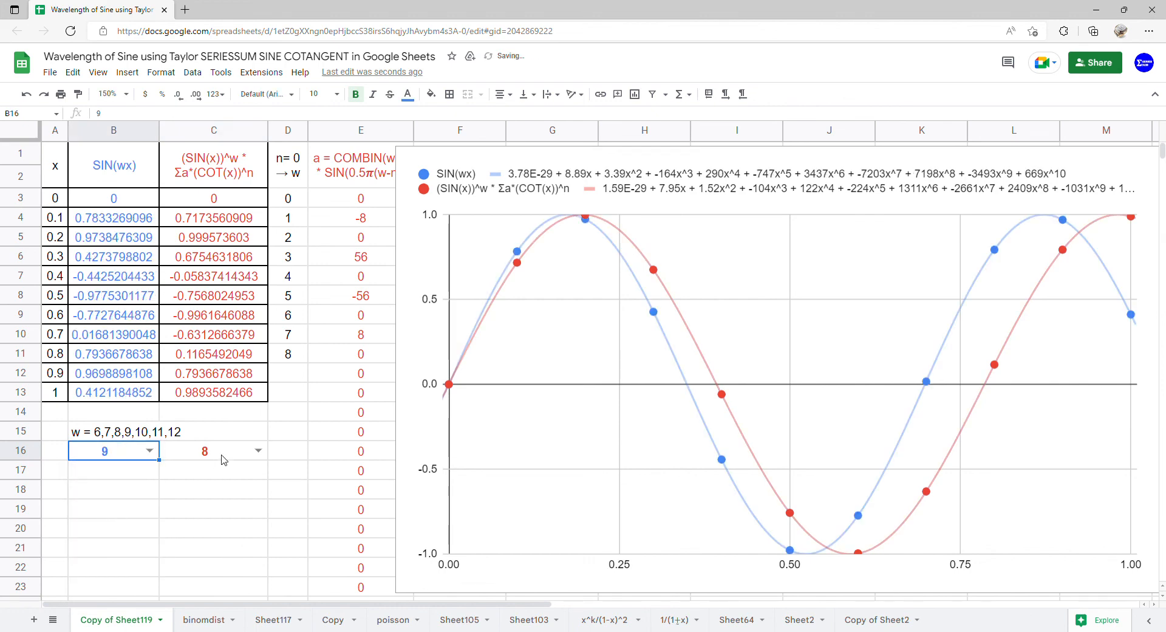
pyautogui.click(258, 451)
pyautogui.click(209, 519)
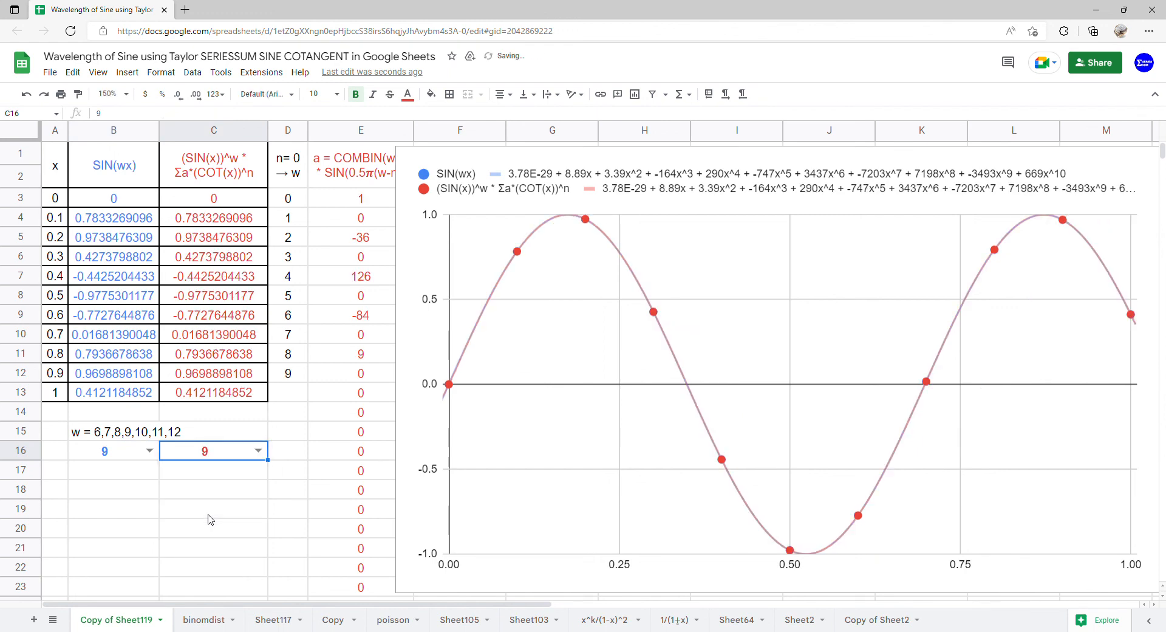
# Set w to 10 in cells B16 and C16 to compare both curves in the chart.
pyautogui.click(148, 451)
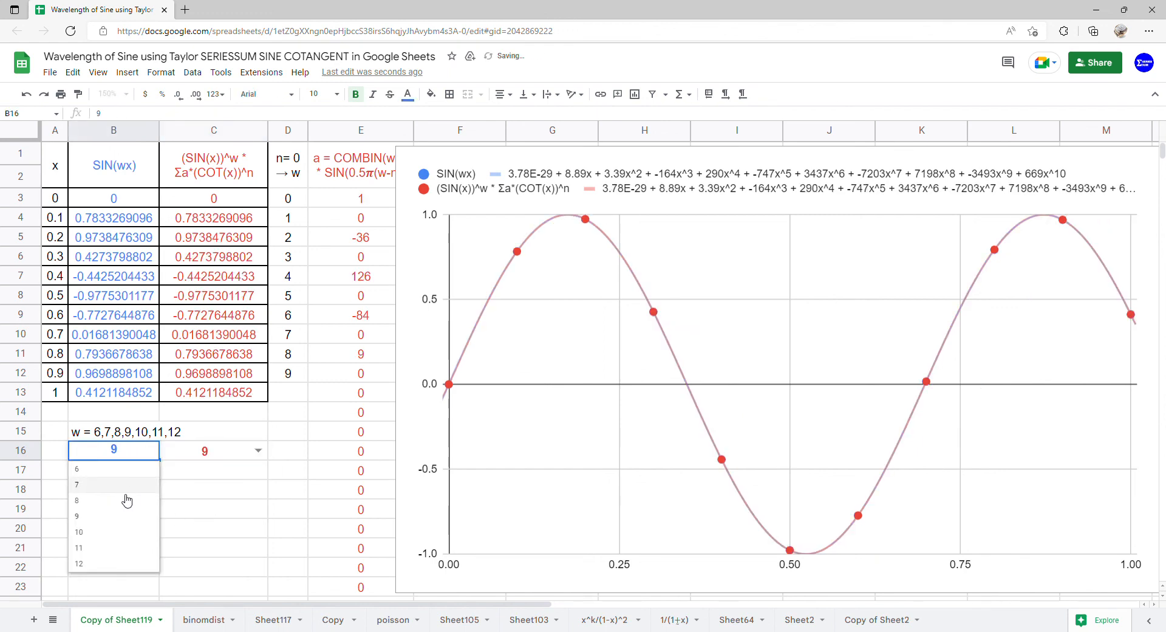
pyautogui.click(113, 531)
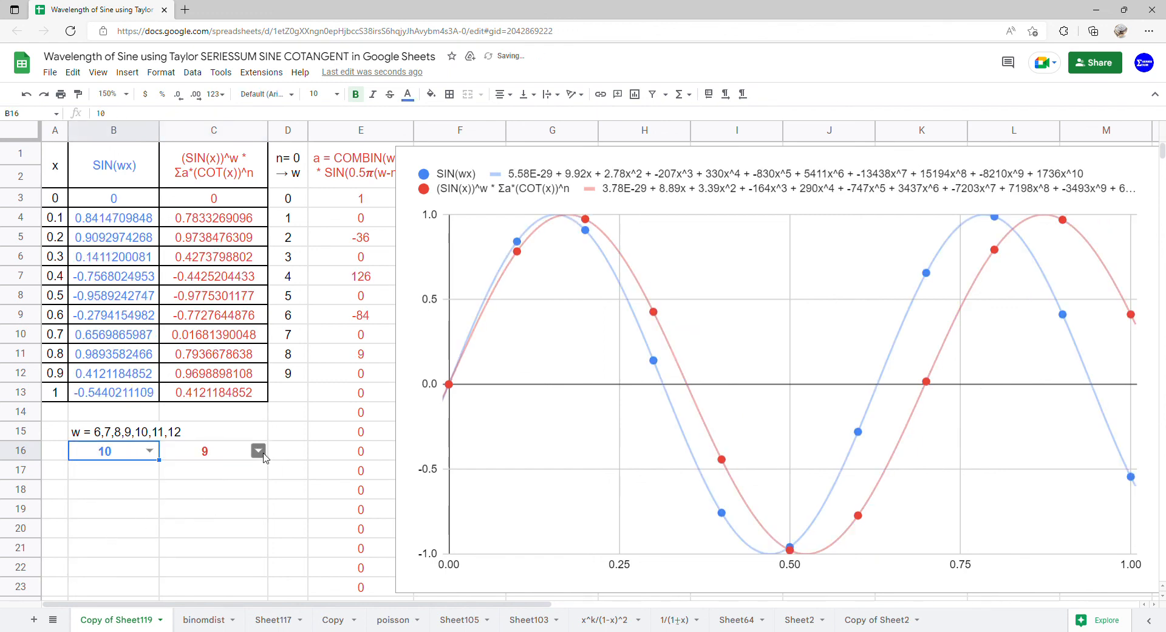
pyautogui.click(263, 453)
pyautogui.click(201, 533)
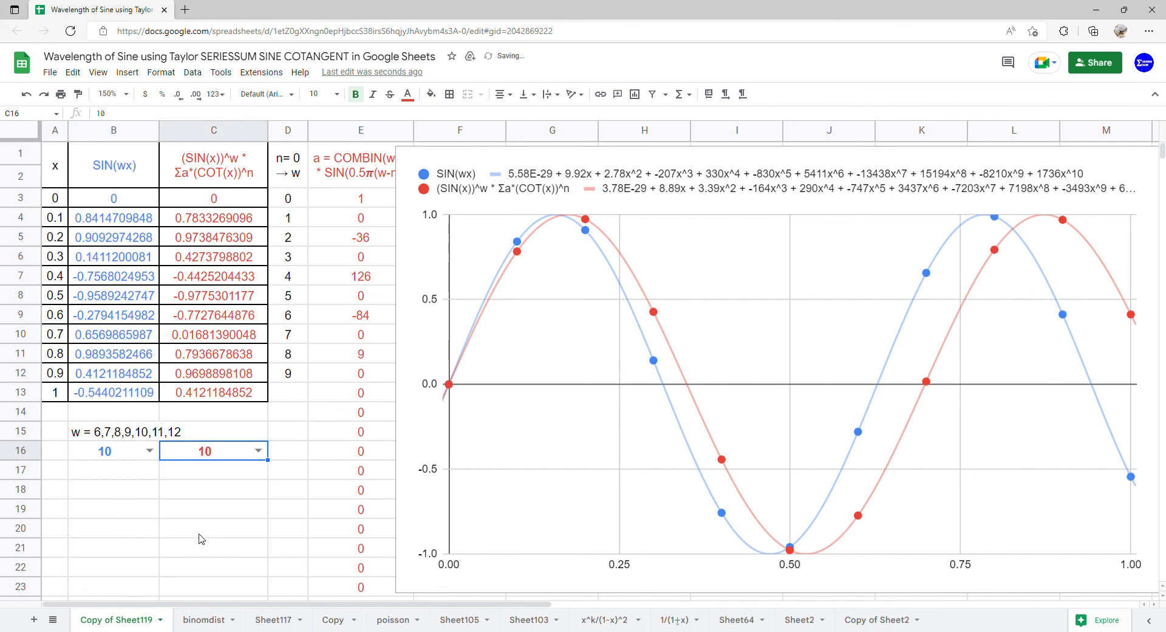
# Set w to 11 in cells B16 and C16 to compare both curves in the chart.
pyautogui.click(148, 450)
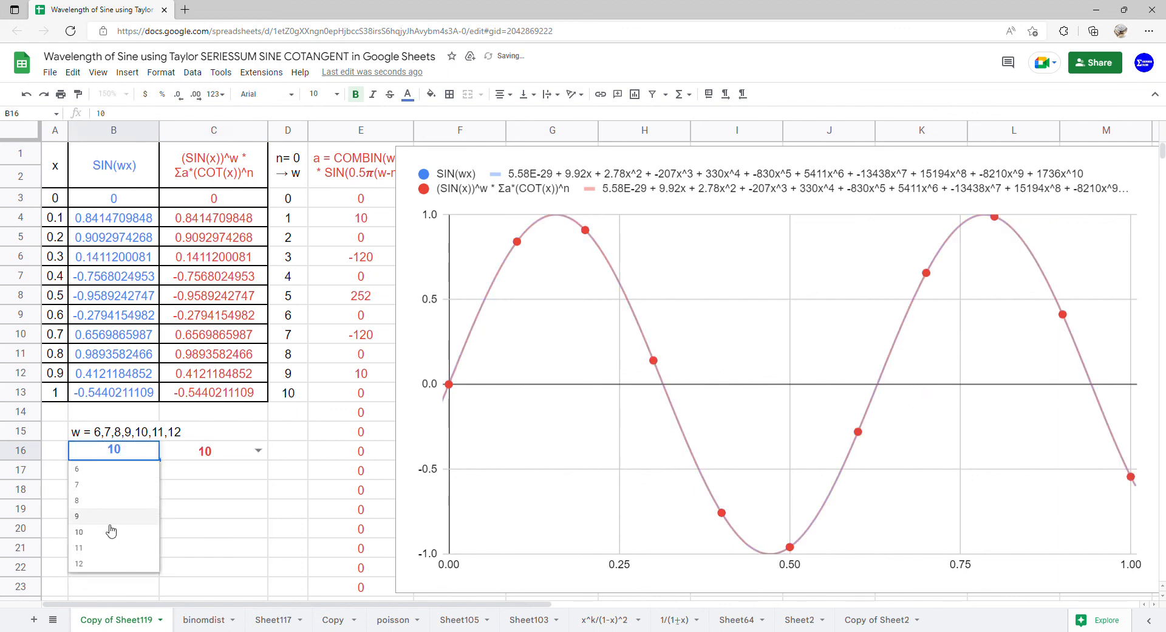
pyautogui.click(106, 550)
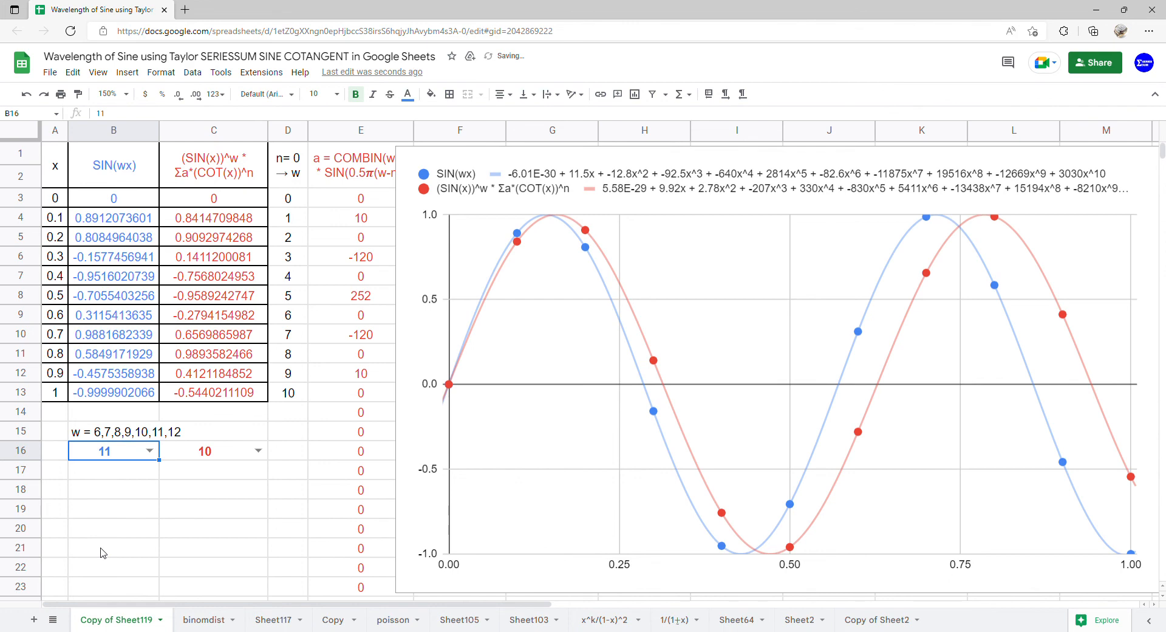
pyautogui.click(258, 451)
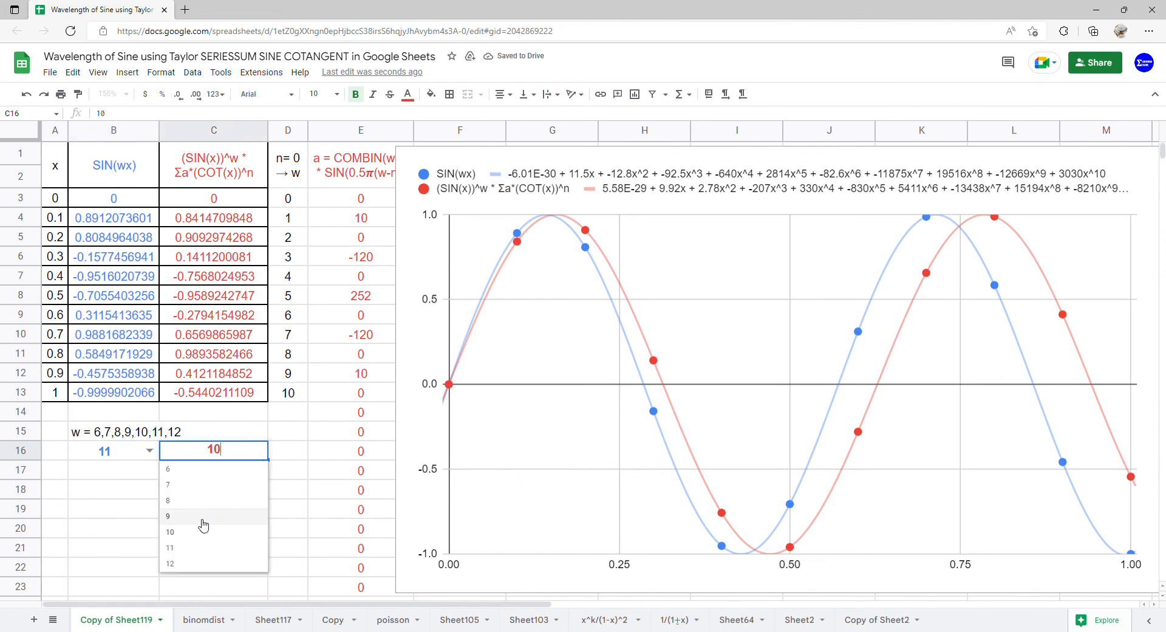
pyautogui.click(194, 548)
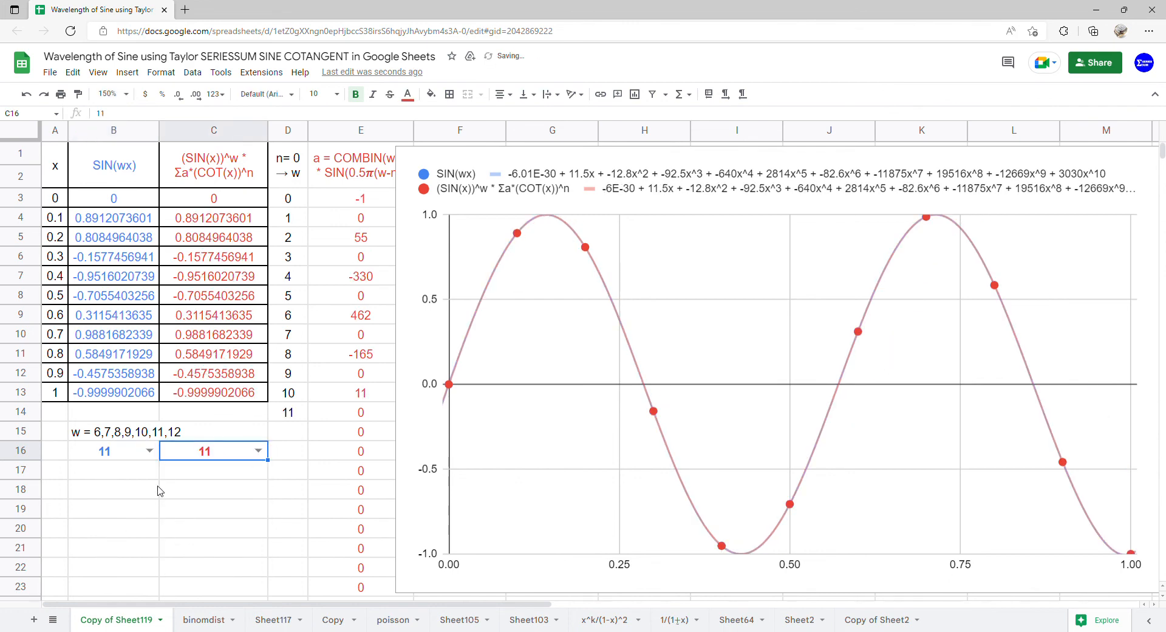
# Set w to 12 in cells B16 and C16, and shift the chart slightly right to uncover the coefficient heading in column E.
pyautogui.click(149, 450)
pyautogui.click(85, 563)
pyautogui.click(258, 451)
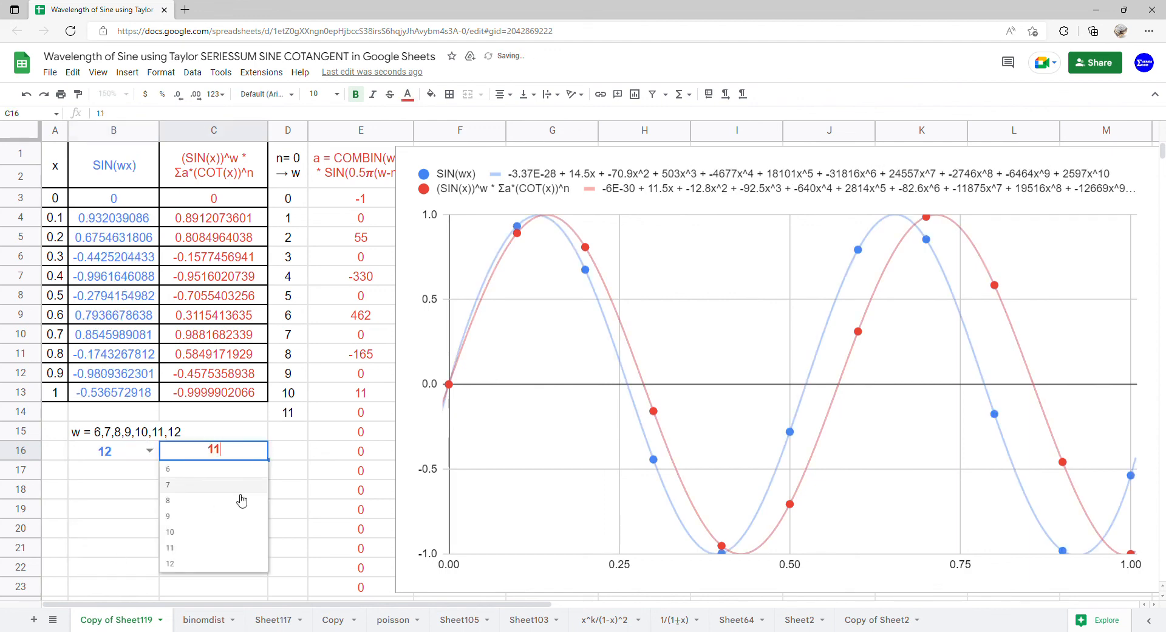
pyautogui.click(205, 565)
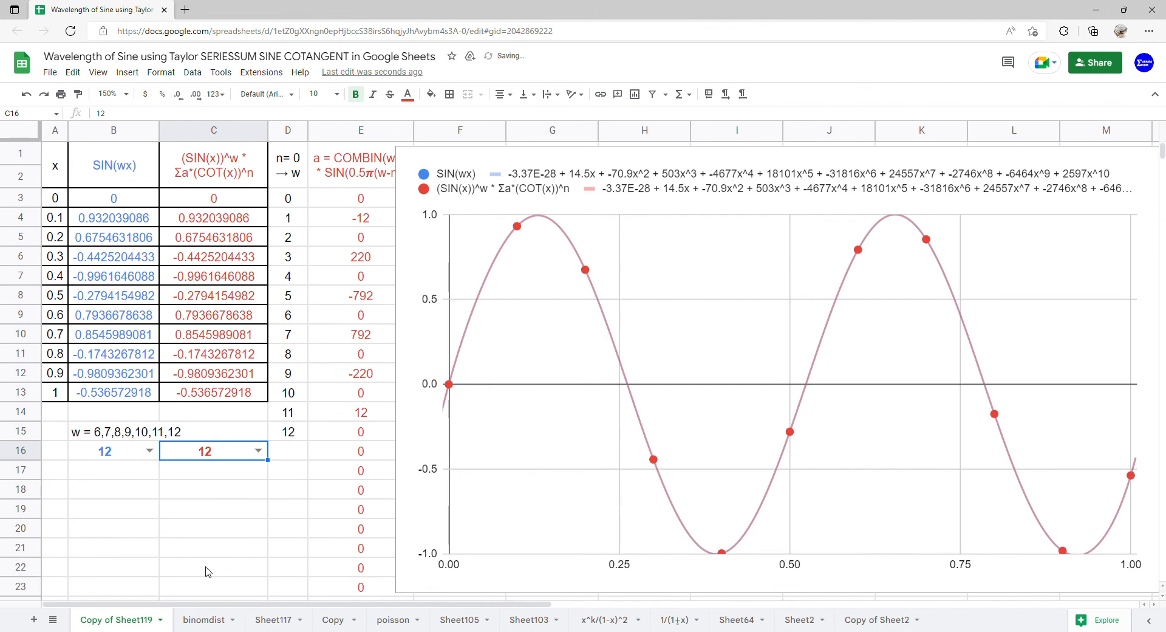
pyautogui.moveTo(423, 428); pyautogui.dragTo(438, 423)
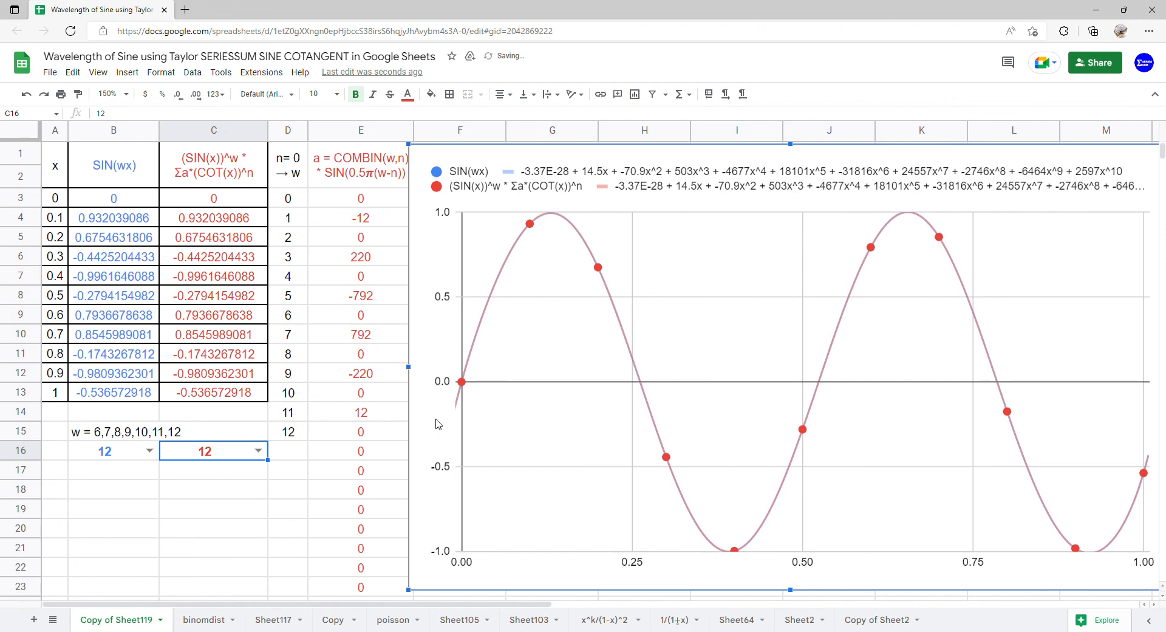